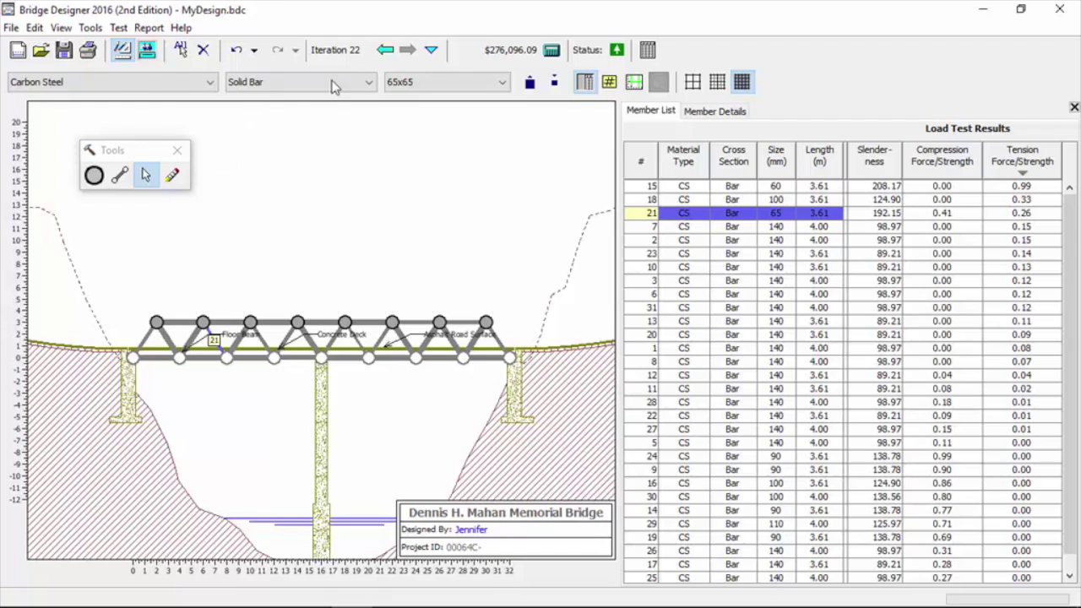
- Check the cross-section types, then sort members by compression force/strength so member 24 (0.99) leads
click(371, 84)
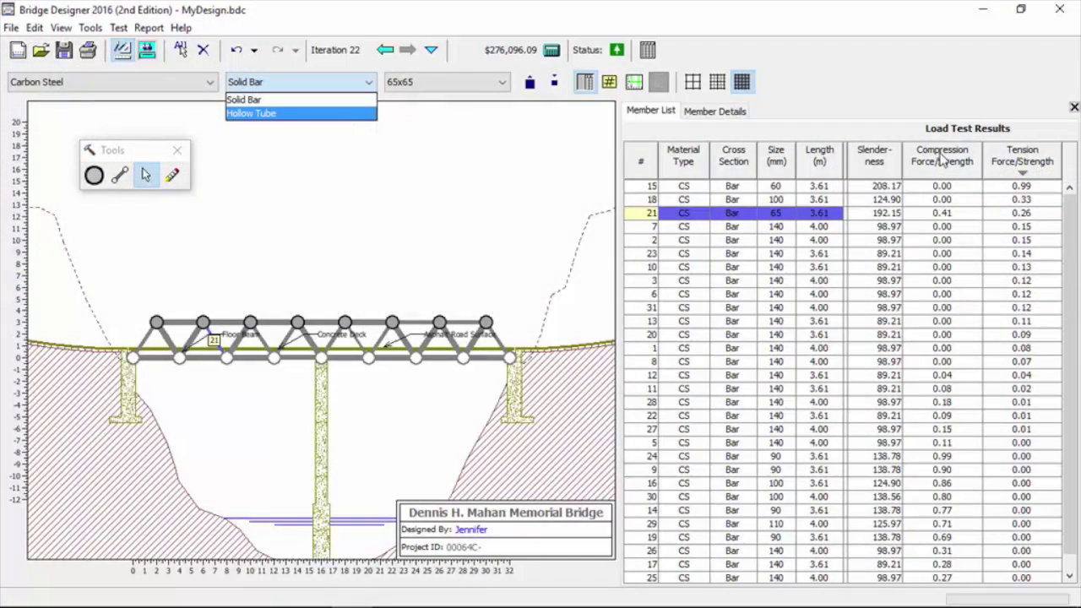
click(941, 160)
click(941, 160)
click(941, 160)
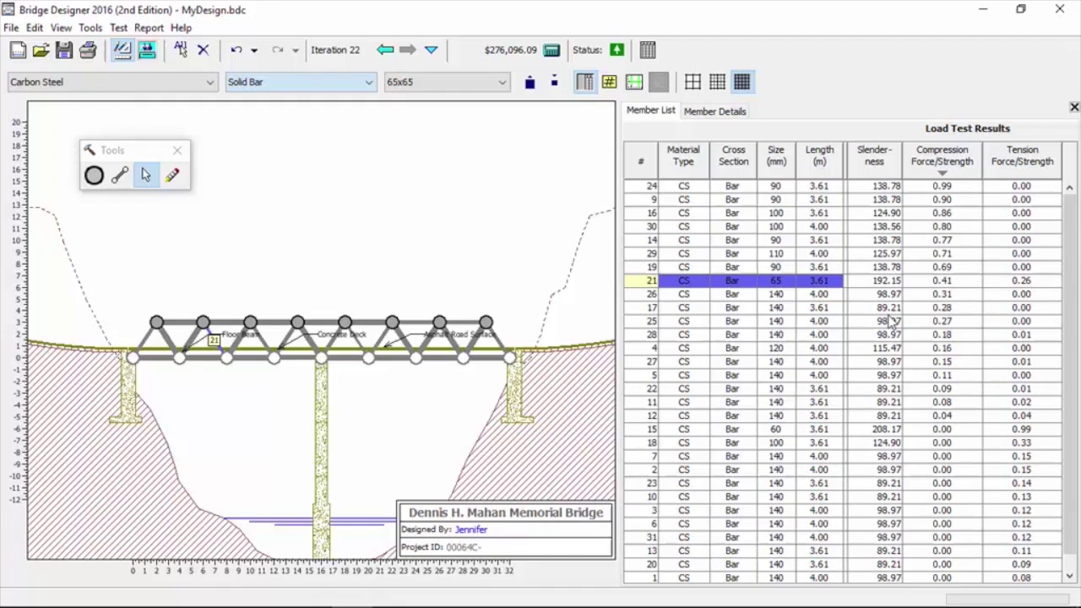
- Make the eleven compression members hollow tubes and load-test the bridge, which collapses
drag(675, 327, 684, 192)
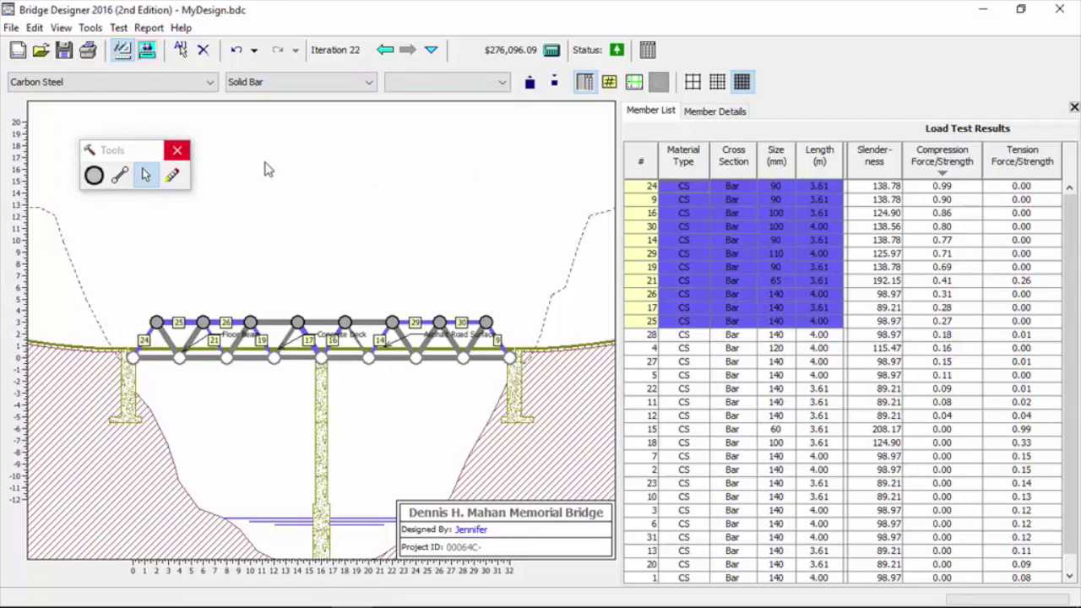
click(369, 86)
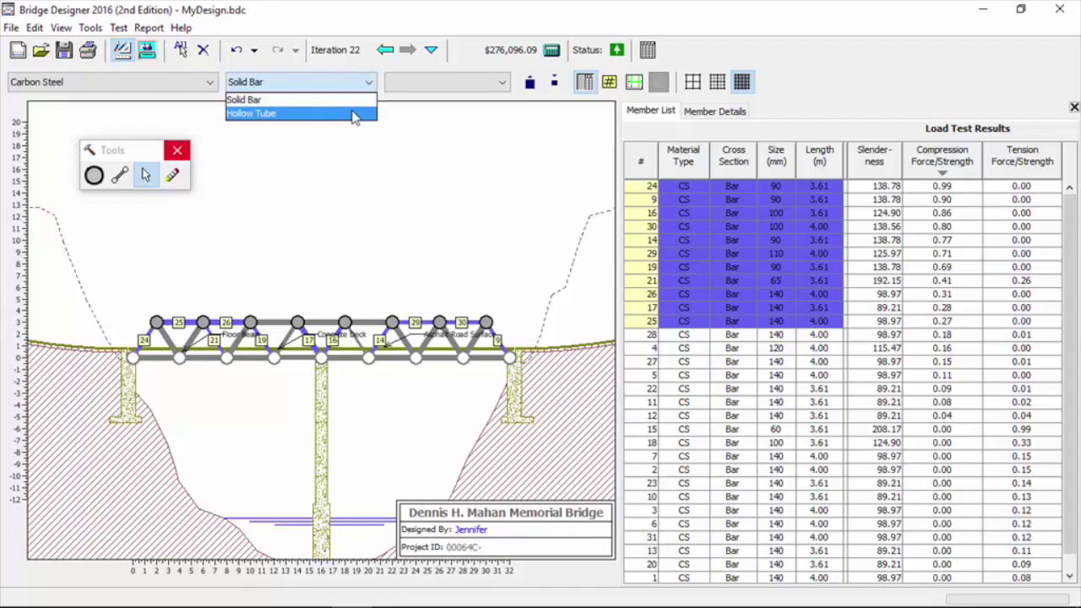
click(355, 114)
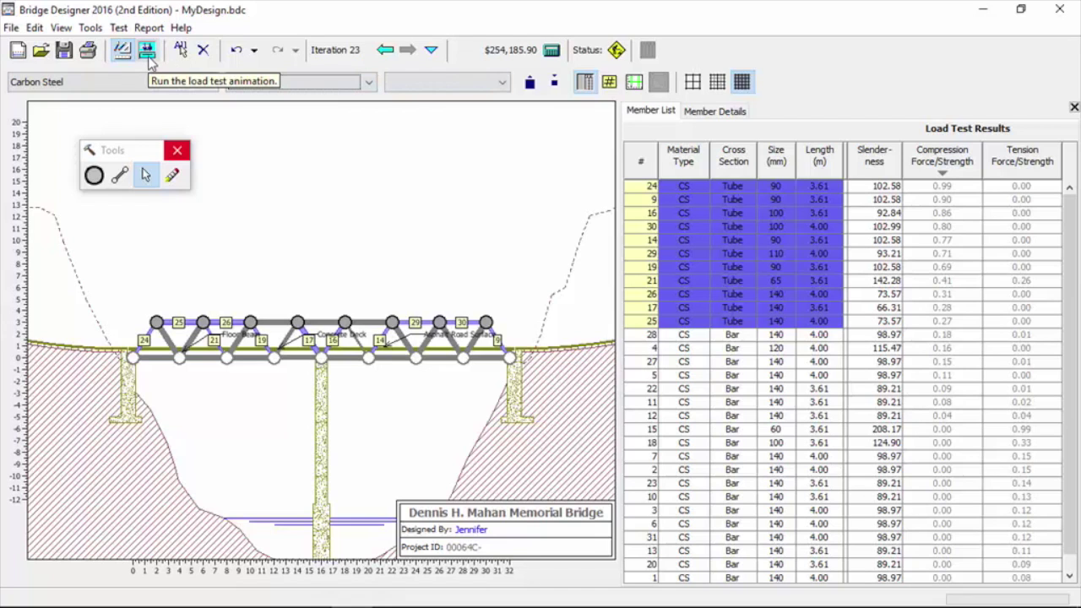
click(147, 53)
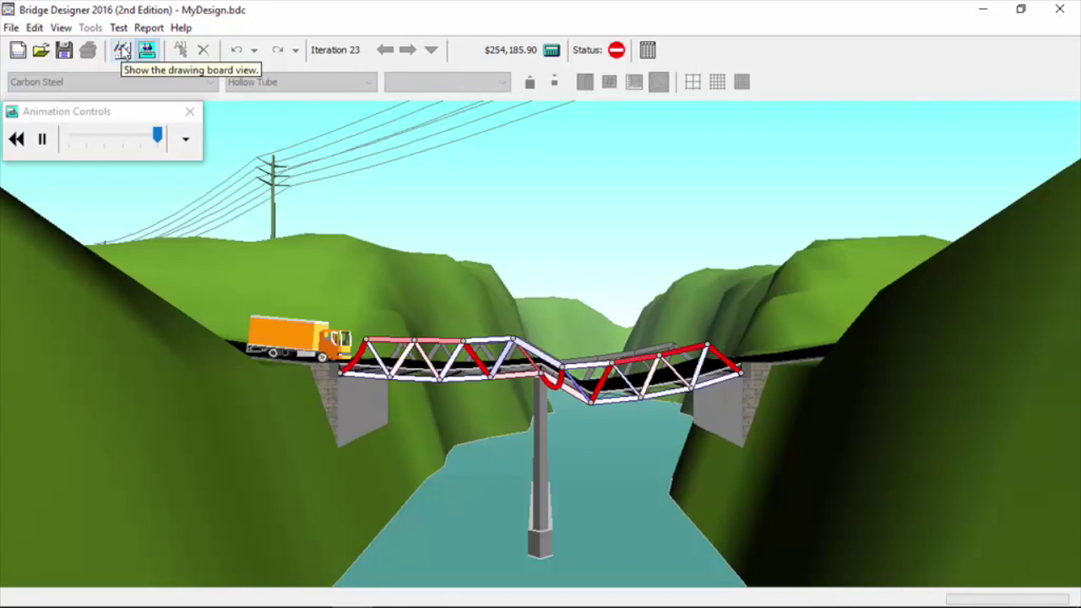
click(122, 52)
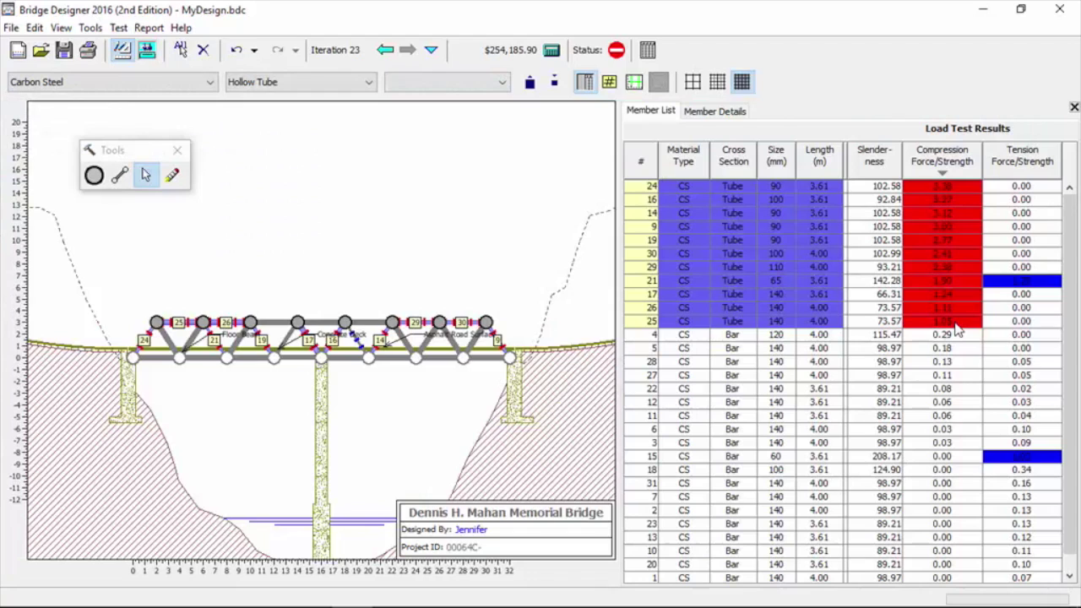
- Enlarge the selected tube members two sizes and rerun the load test
click(530, 83)
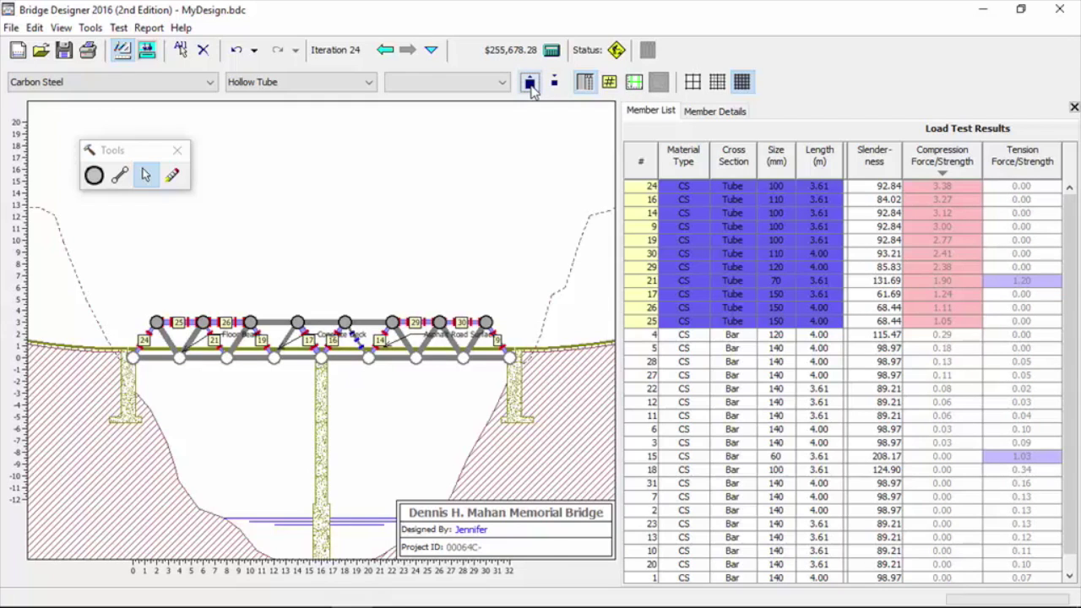
click(530, 83)
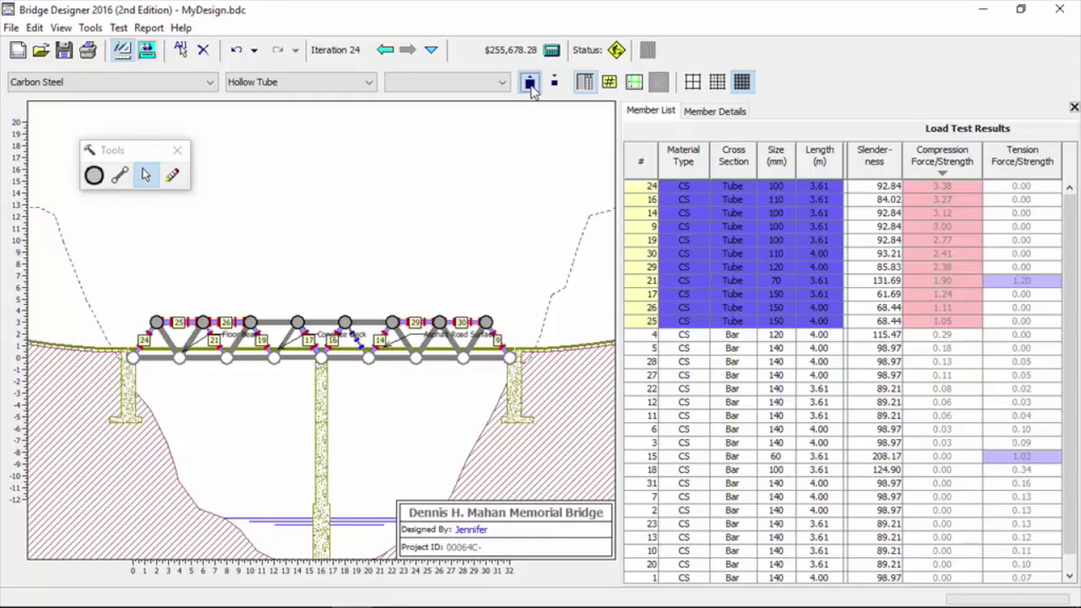
click(147, 51)
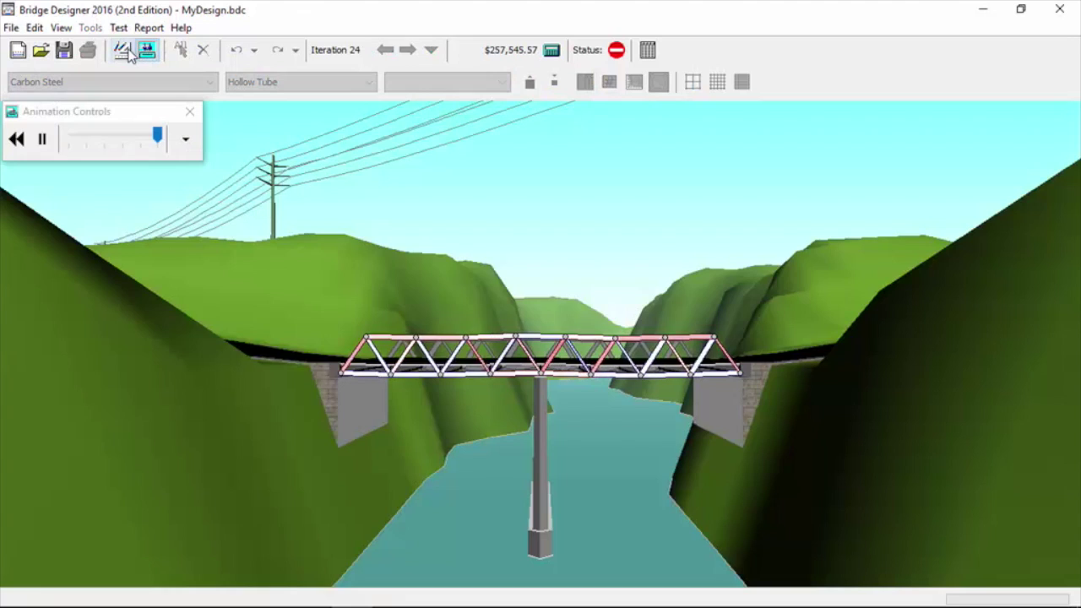
click(123, 51)
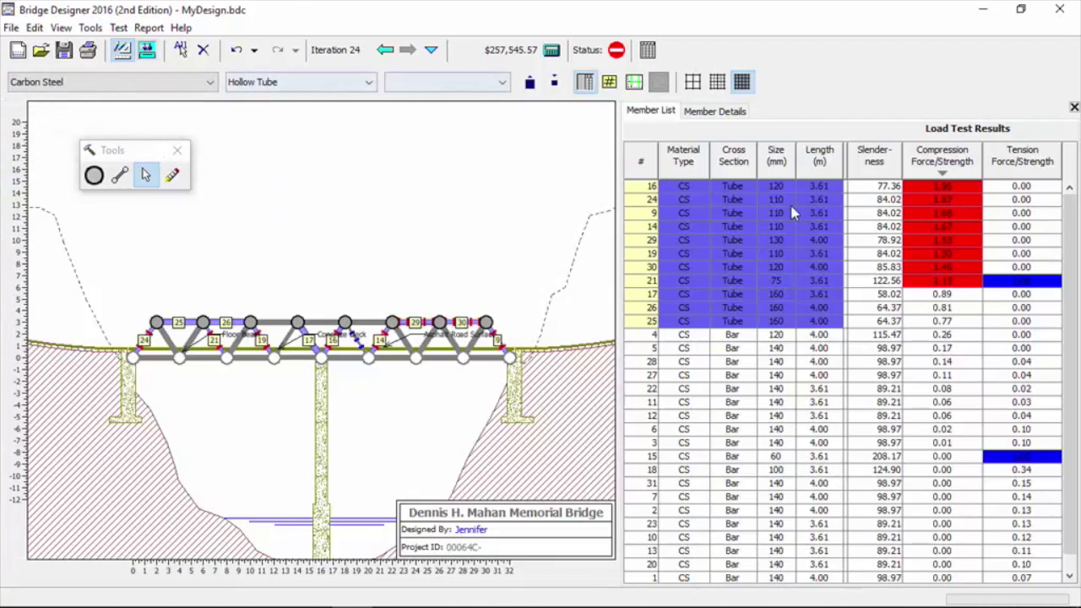
- Enlarge the eight failing tubes, members 16 through 21, one more size, then select member 16
click(831, 281)
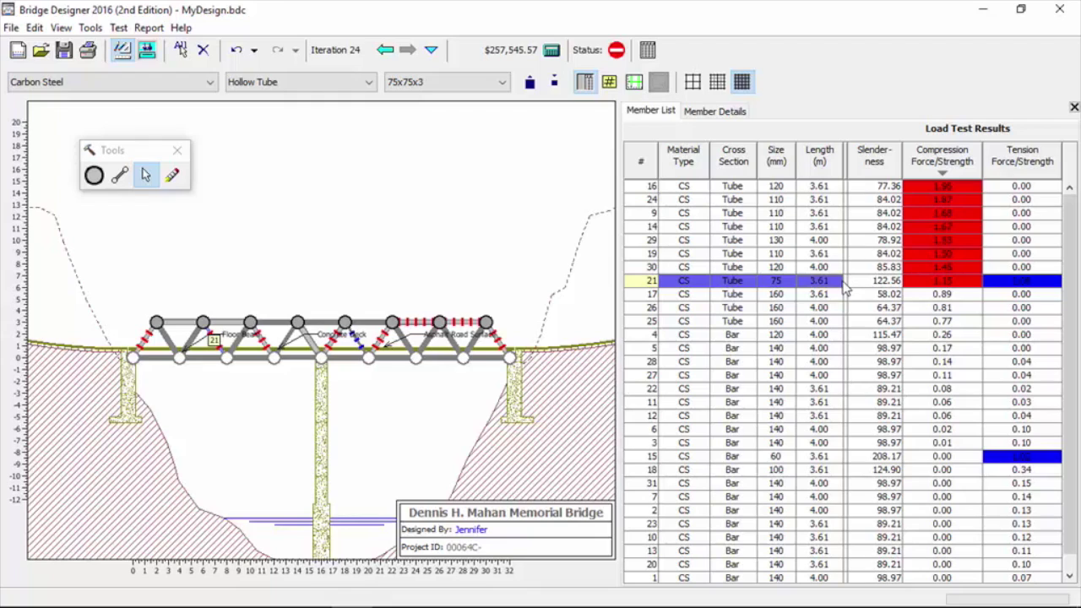
shift+click(780, 187)
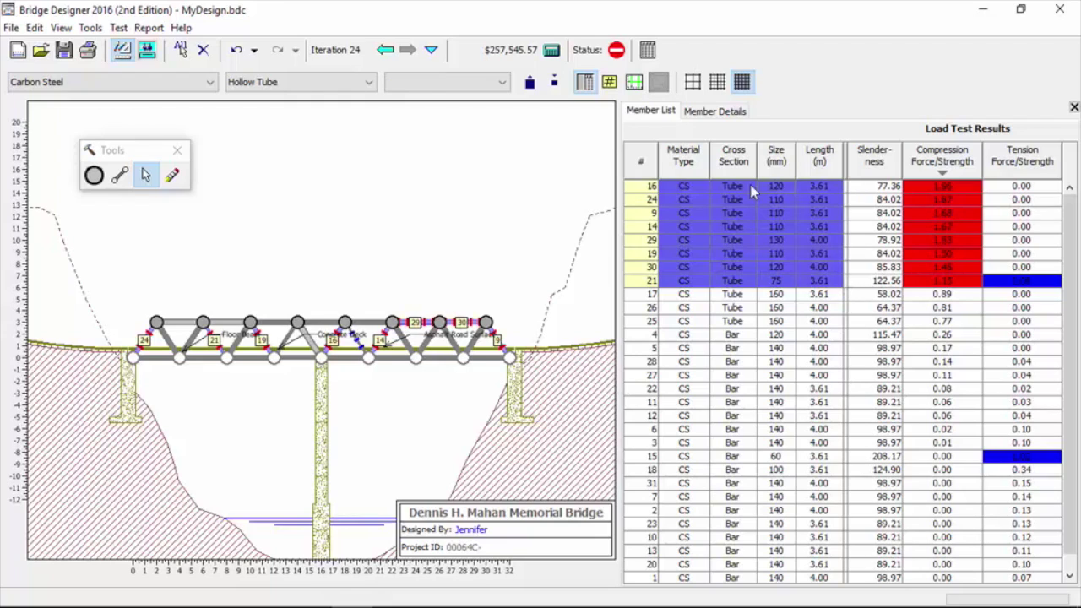
click(531, 86)
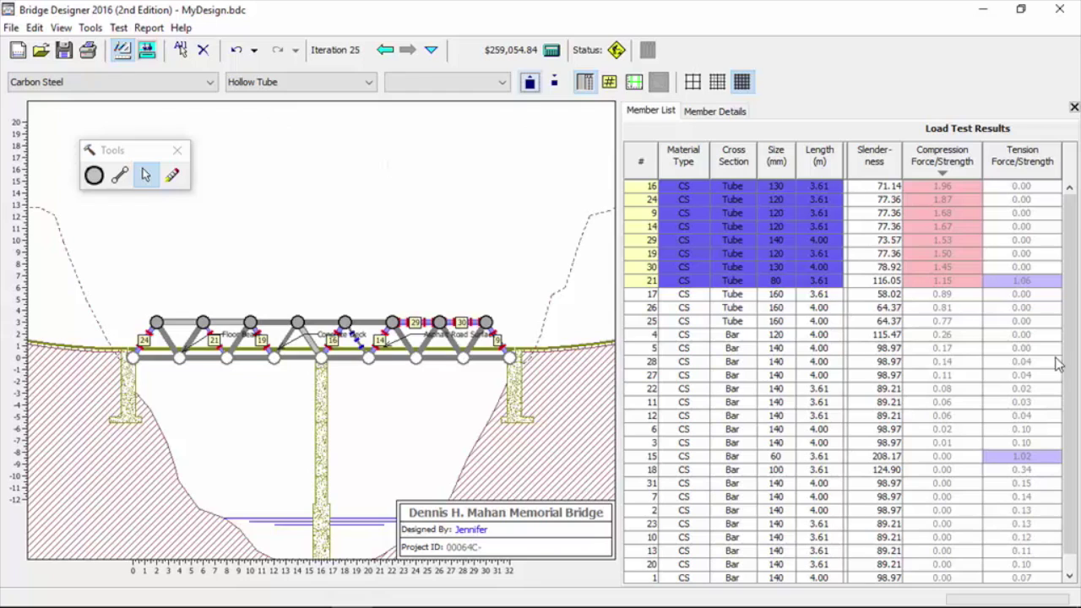
click(842, 377)
click(795, 189)
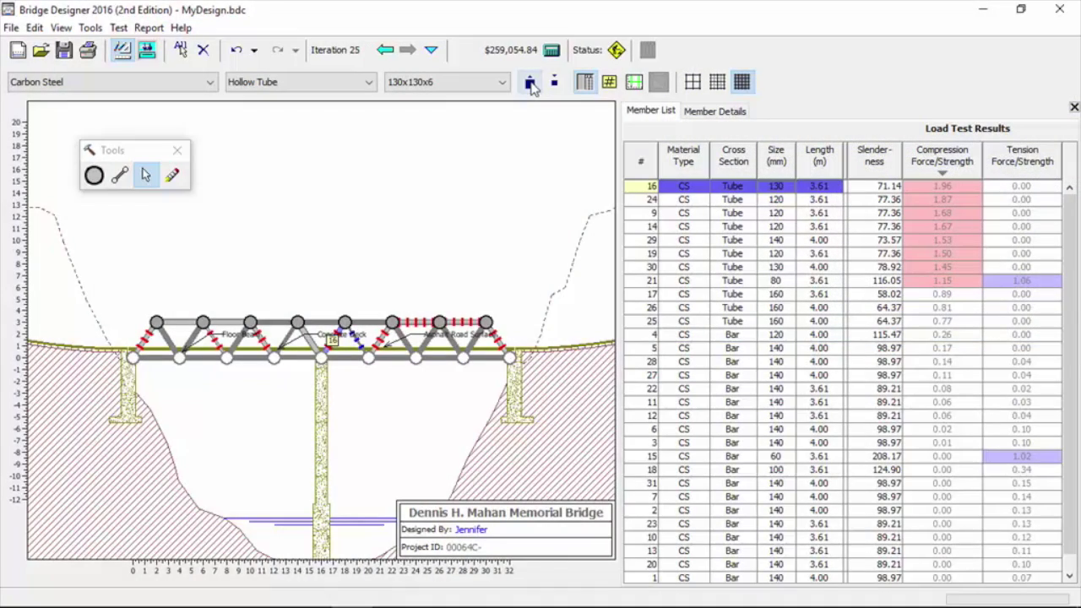
- Enlarge tube member 16 by four sizes
click(531, 83)
click(530, 83)
click(531, 83)
click(530, 83)
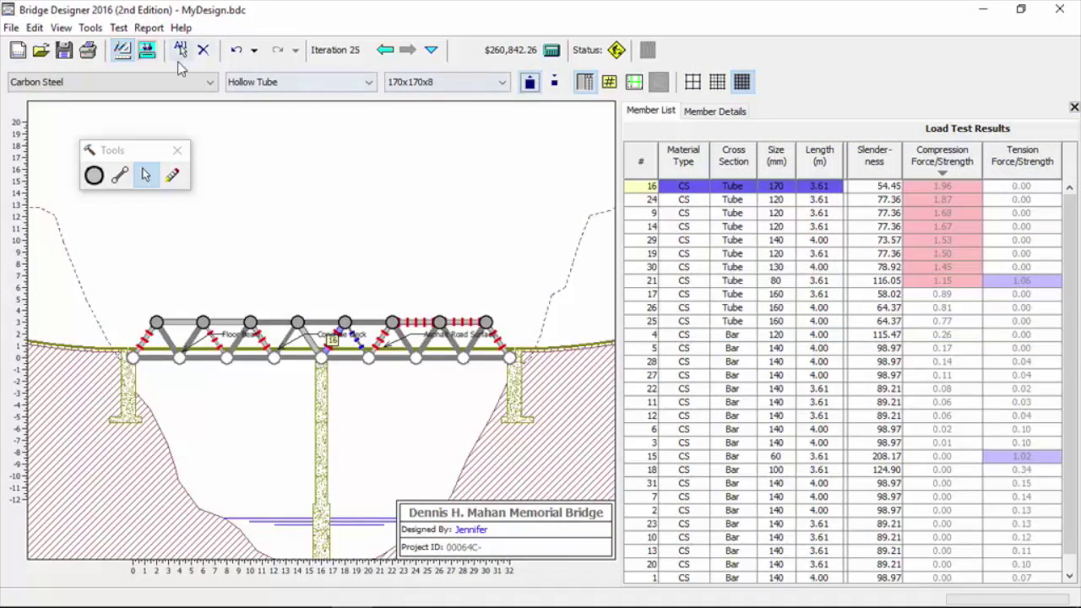
- Set all eight members 16 through 21 to 180x180x9 hollow tubes
click(864, 281)
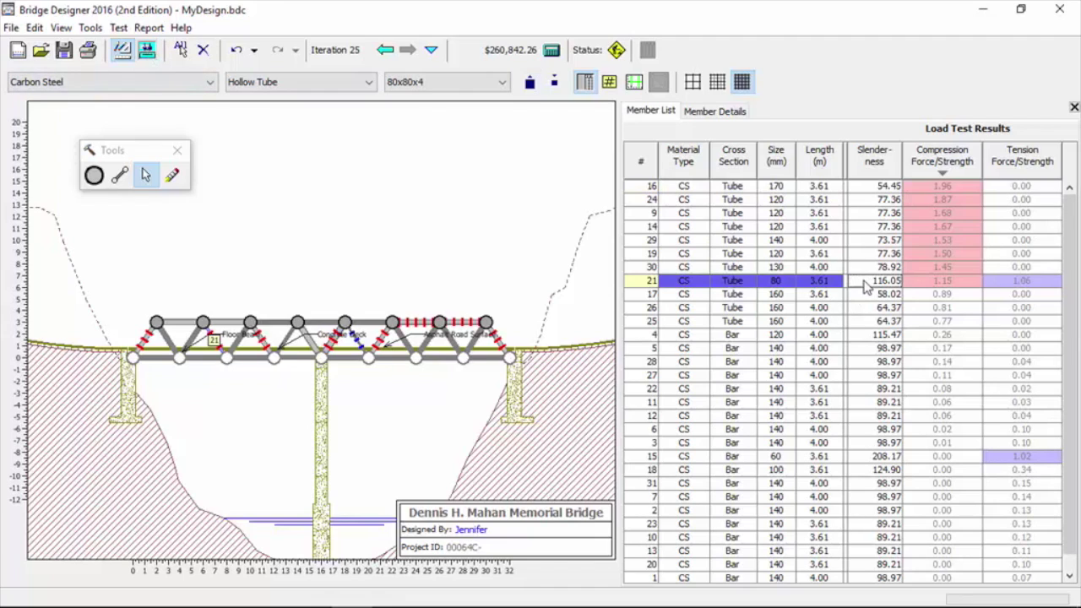
shift+click(752, 187)
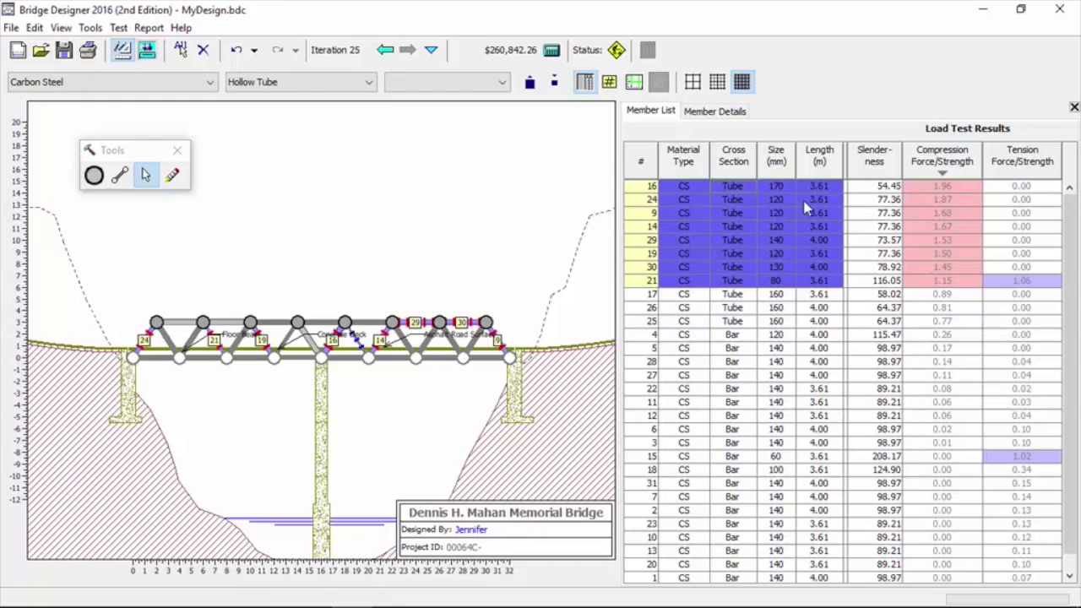
click(503, 83)
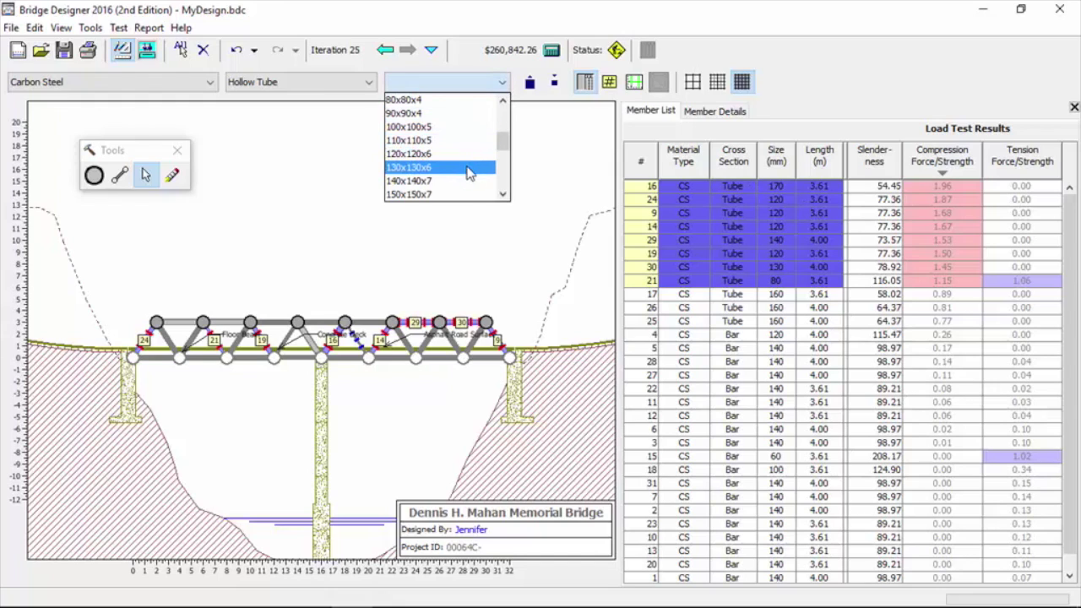
drag(504, 141, 505, 165)
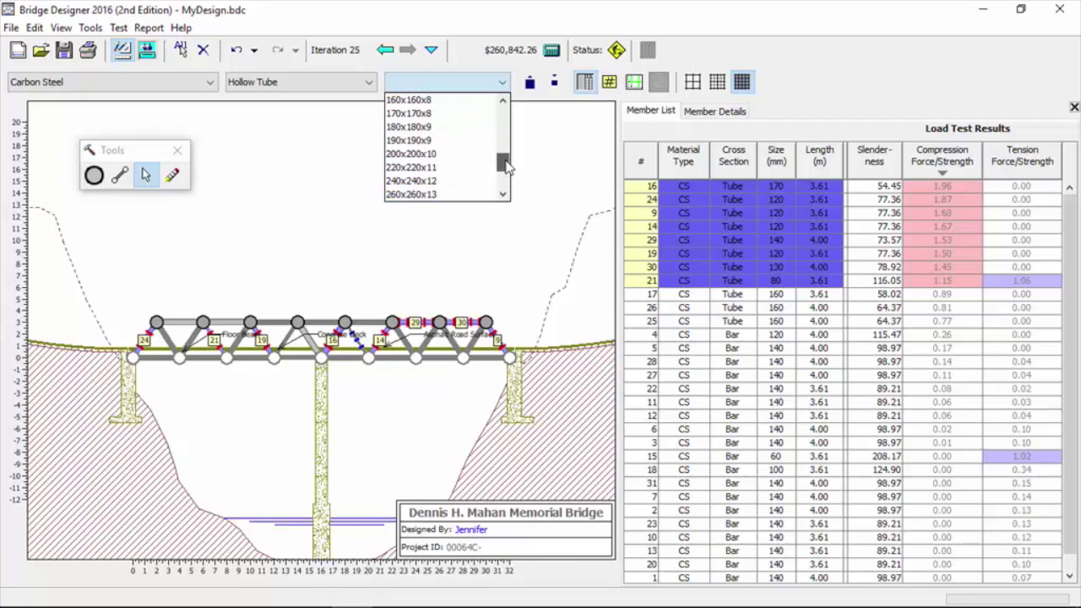
click(473, 127)
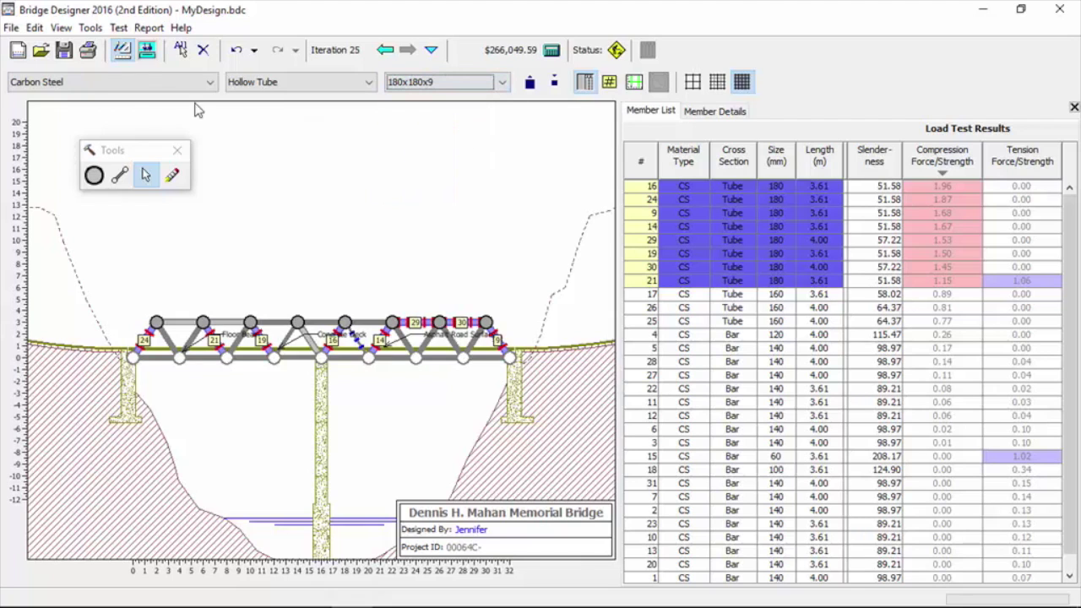
- Retest, enlarge tension member 15 from 60 to 65 mm, and retest so the bridge passes
click(147, 51)
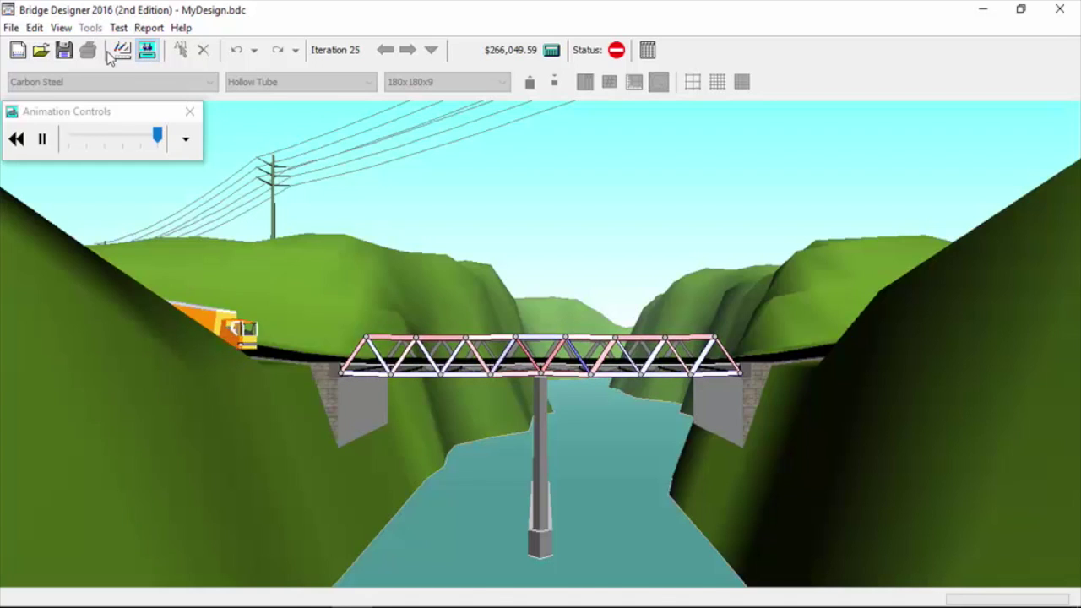
click(122, 50)
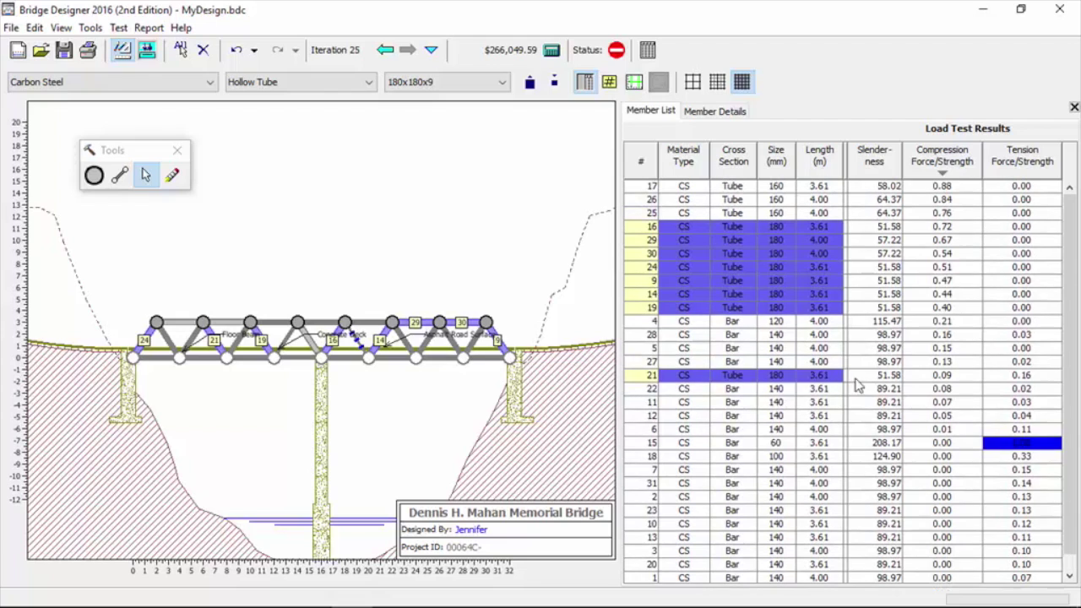
click(958, 445)
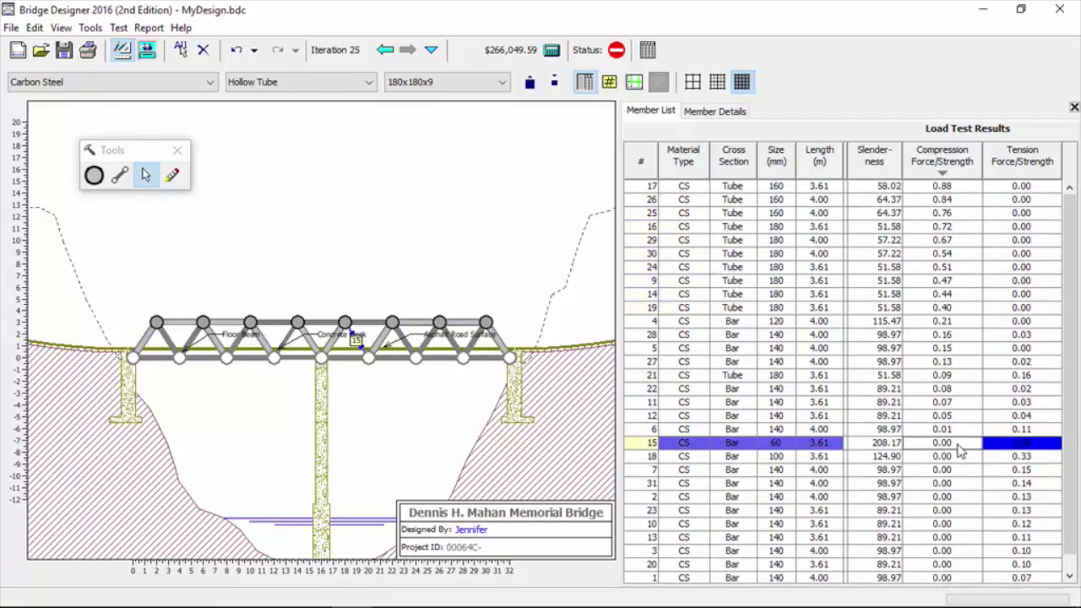
click(528, 83)
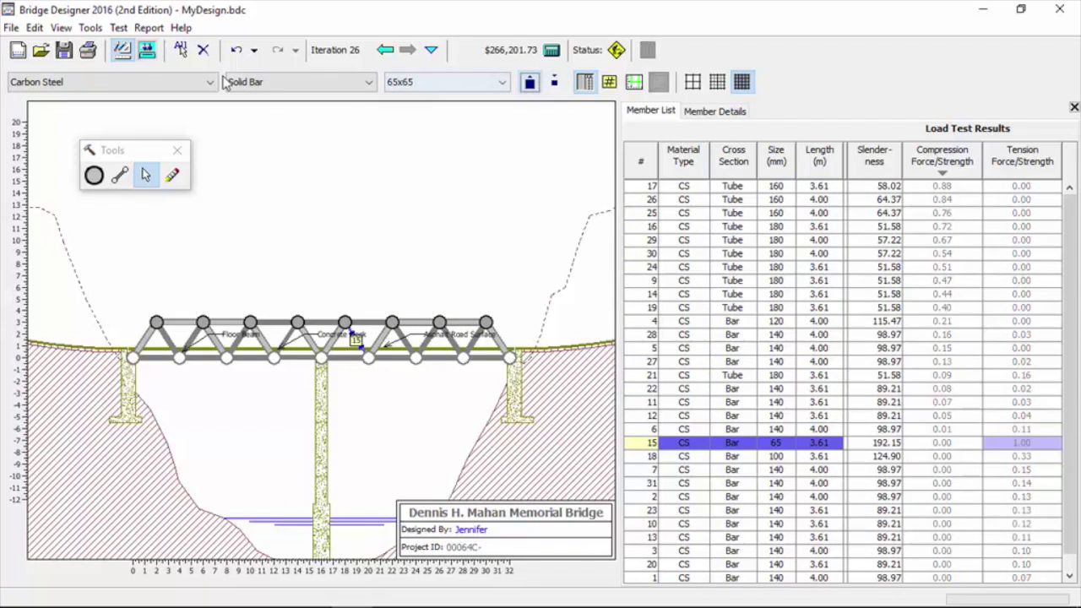
click(147, 51)
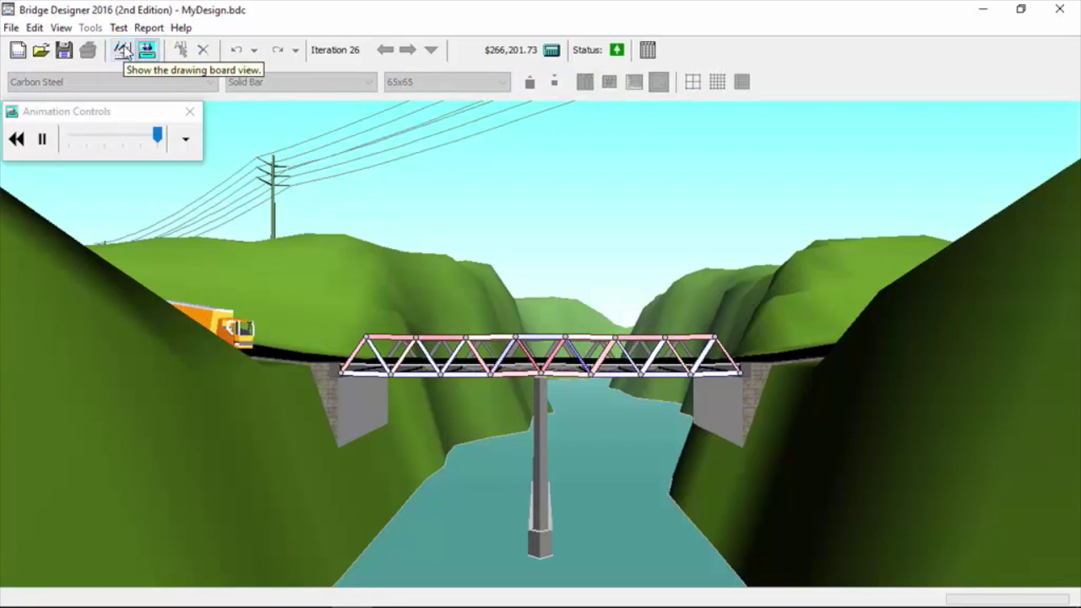
click(123, 51)
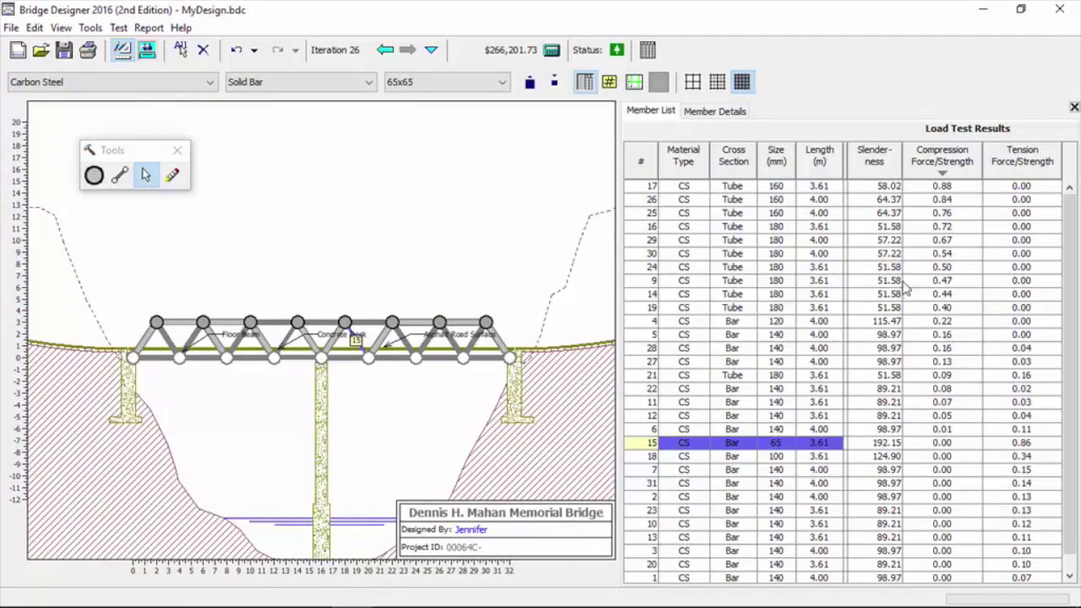
- Change member 21 from a hollow tube to a solid bar and load test the bridge
click(942, 376)
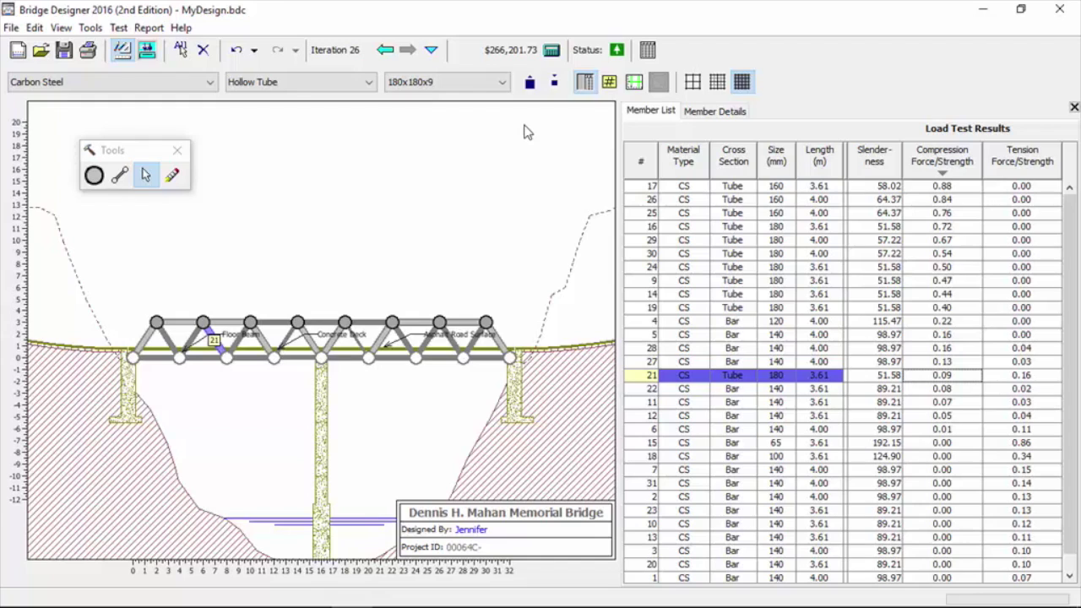
click(365, 86)
click(363, 99)
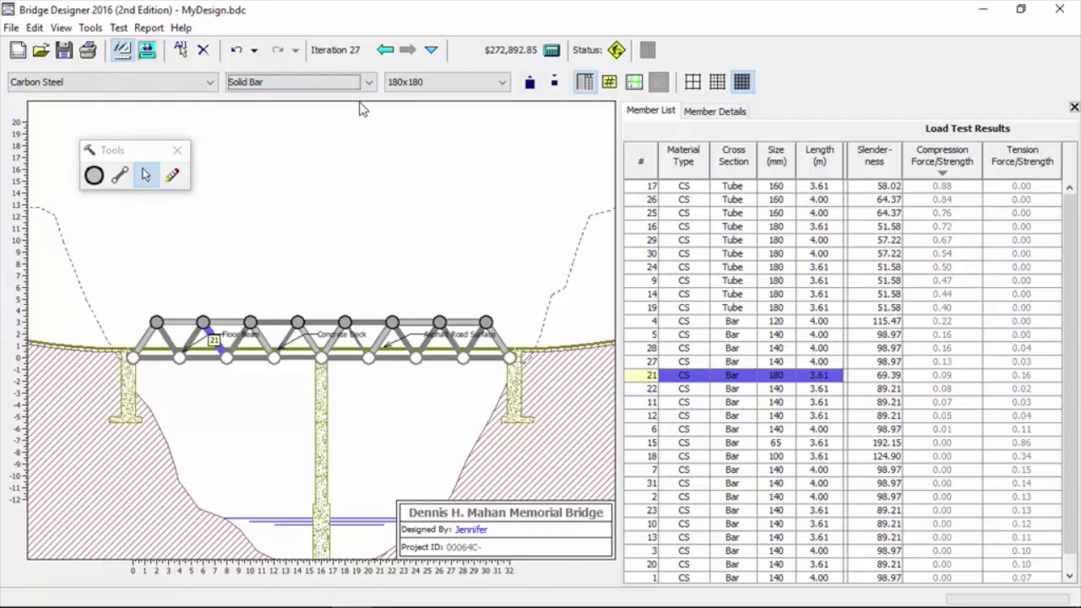
click(146, 51)
click(122, 49)
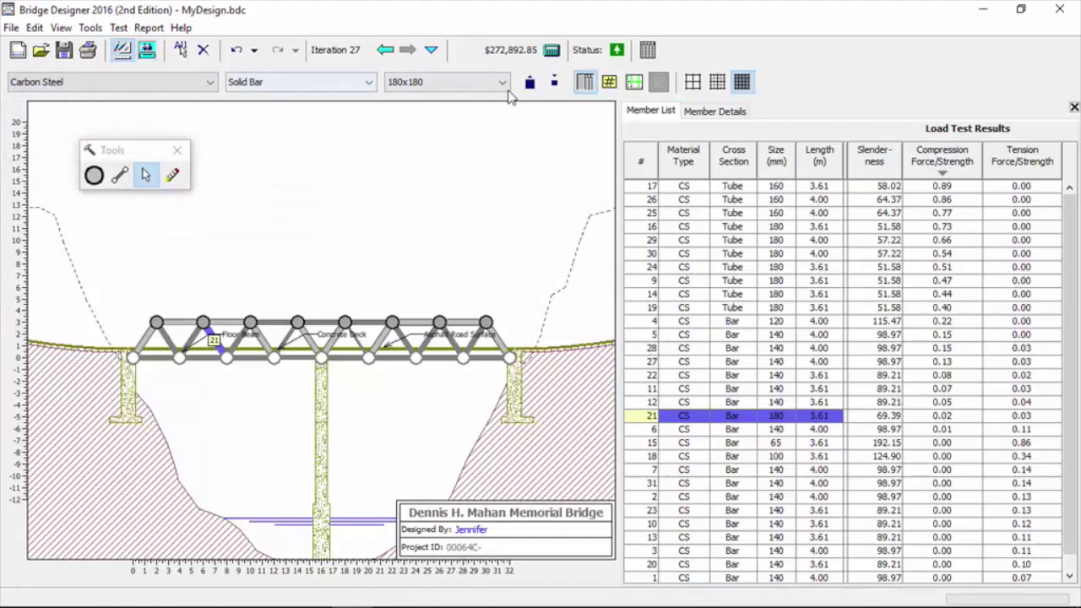
- Reduce member 21 three sizes to a 140 mm bar and load test again
click(556, 82)
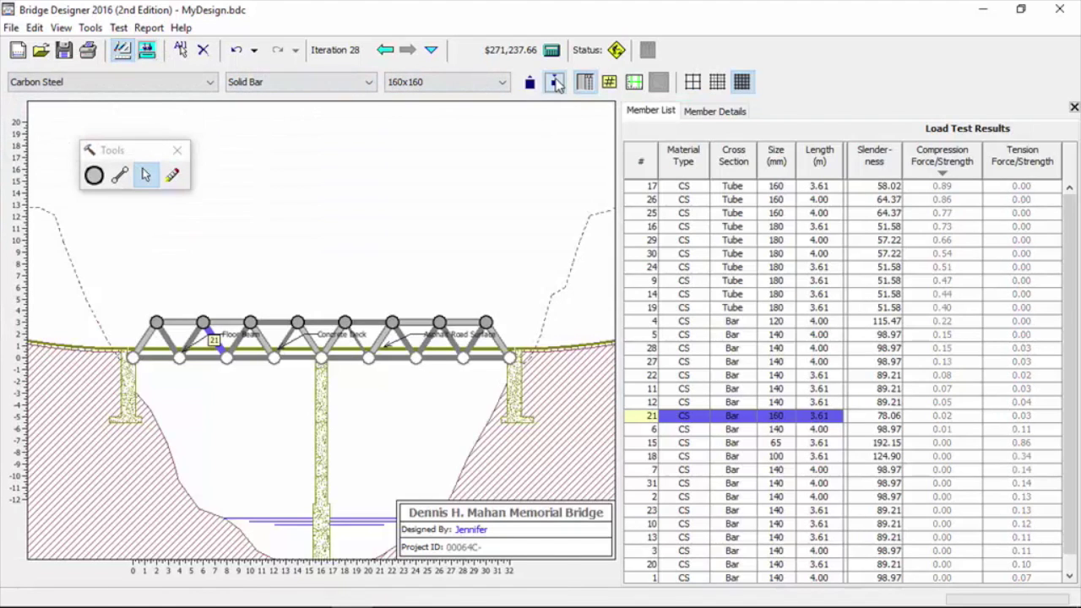
click(555, 81)
click(556, 82)
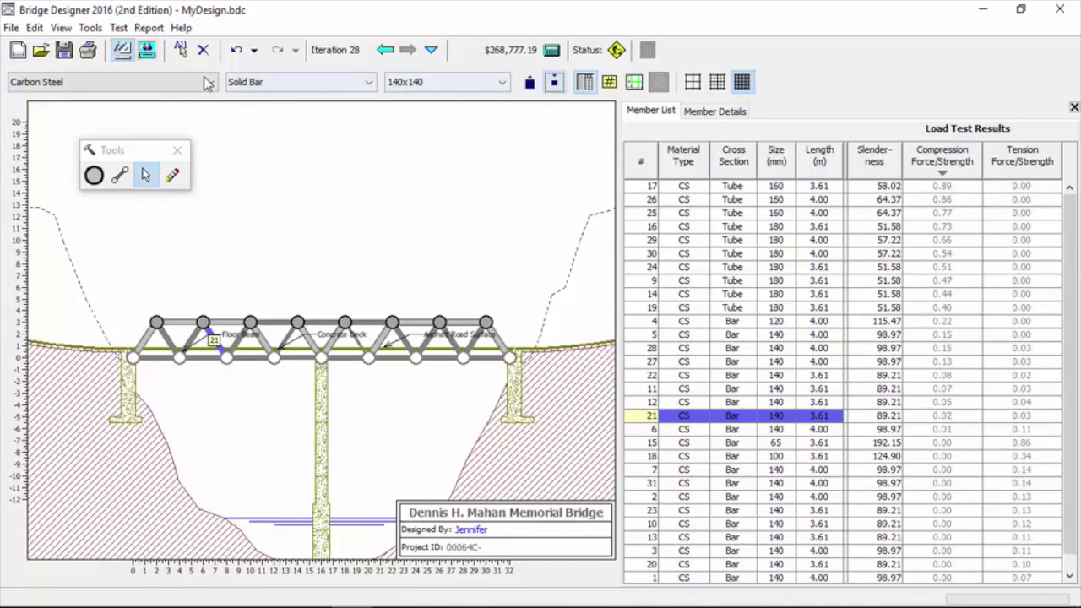
click(146, 51)
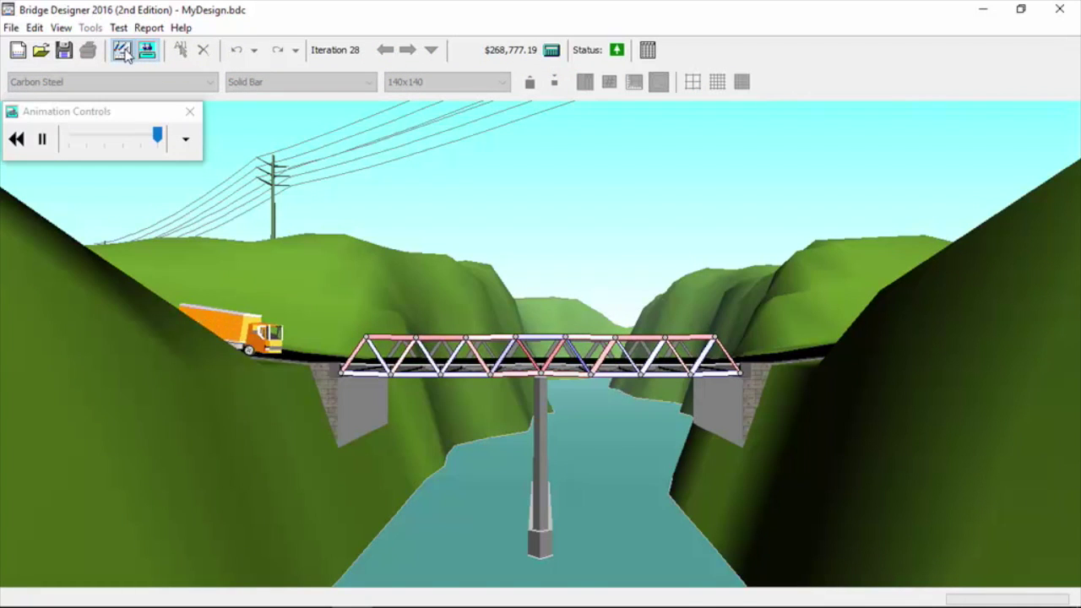
- Return to the drawing board after the truck crosses, then view the steel type choices
click(123, 53)
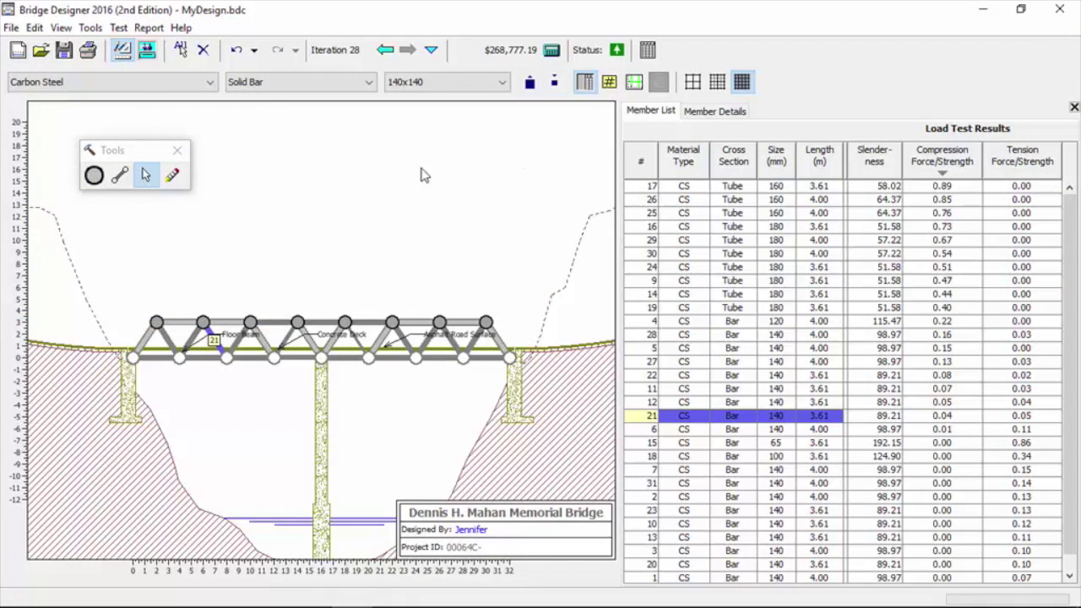
click(211, 87)
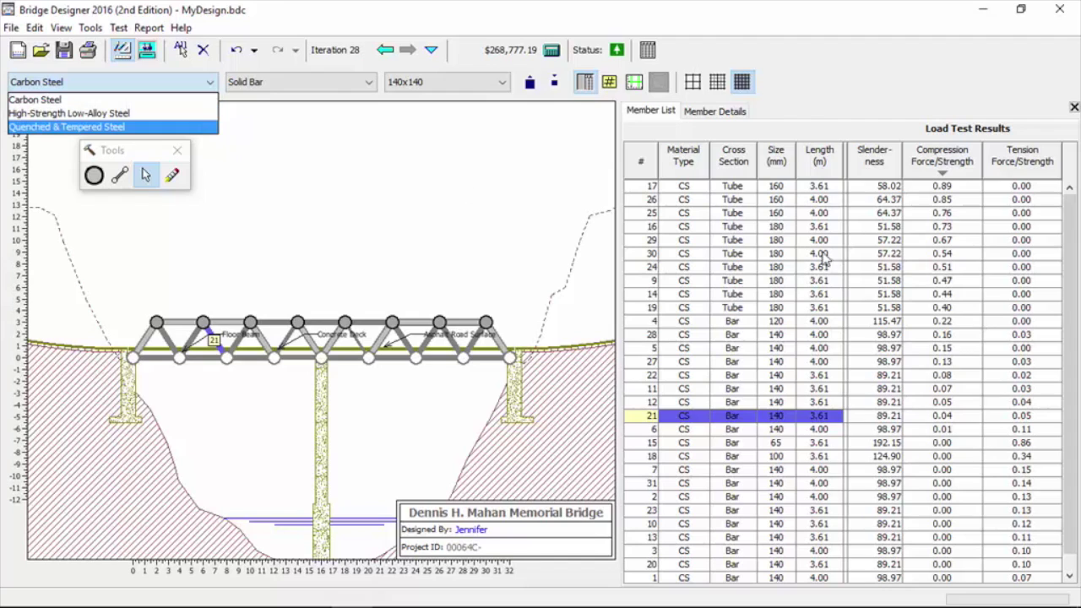
- Sort members by tension force/strength descending, with member 15 leading at 0.86
click(1012, 169)
click(1012, 169)
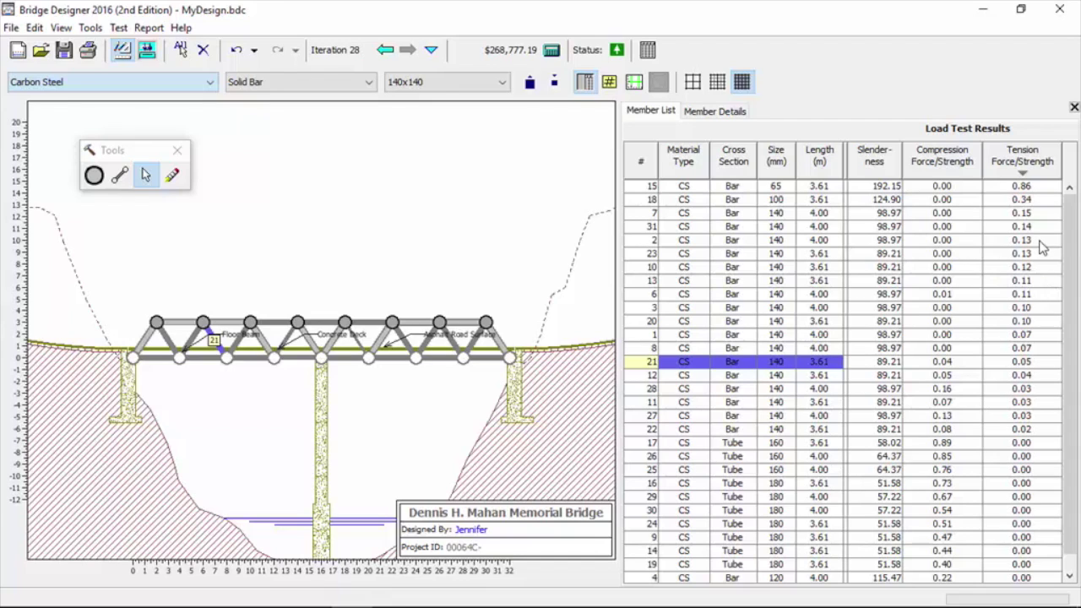
- Switch the thirteen tension members 8 through 15 to high-strength low-alloy steel and load test
click(1045, 349)
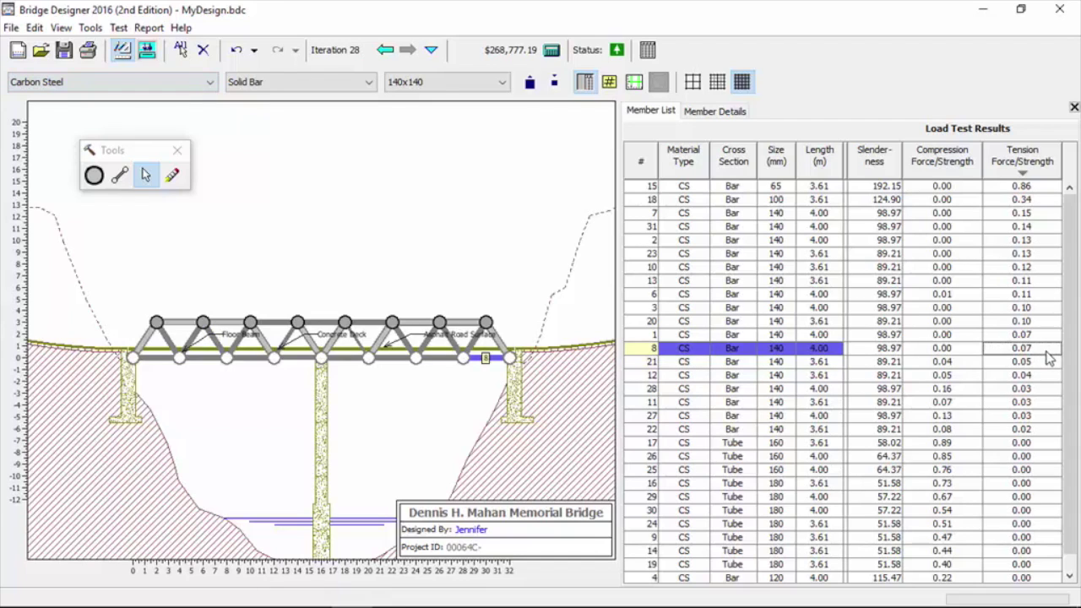
shift+click(681, 188)
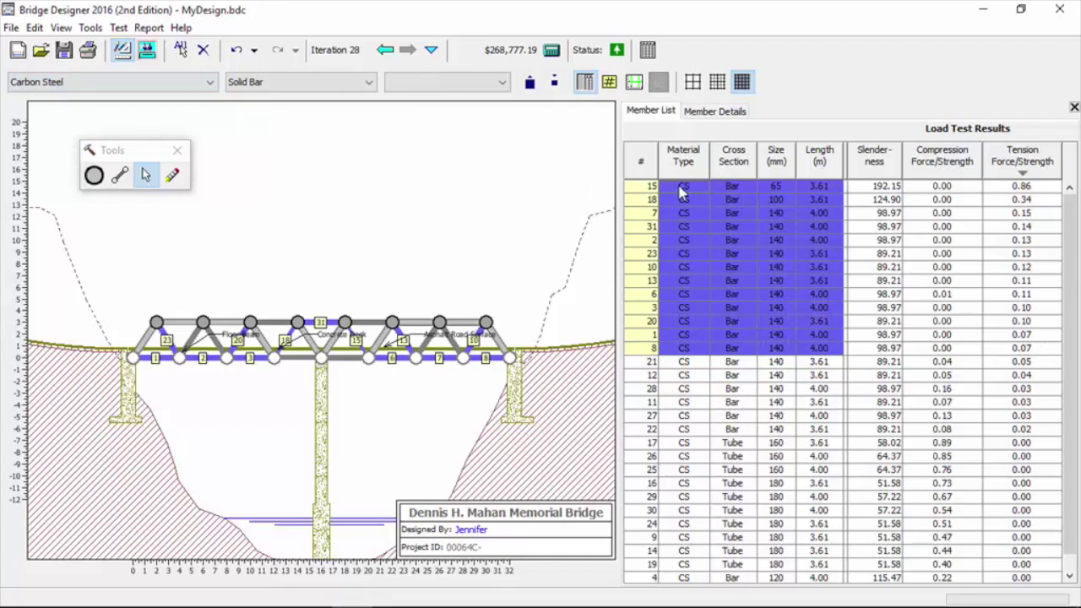
click(209, 84)
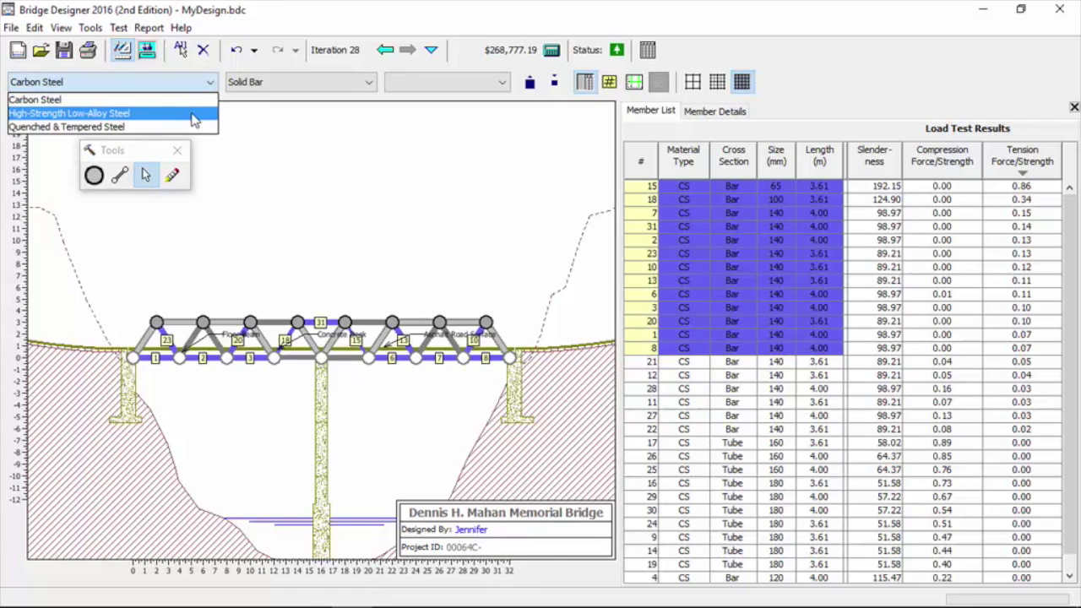
click(193, 113)
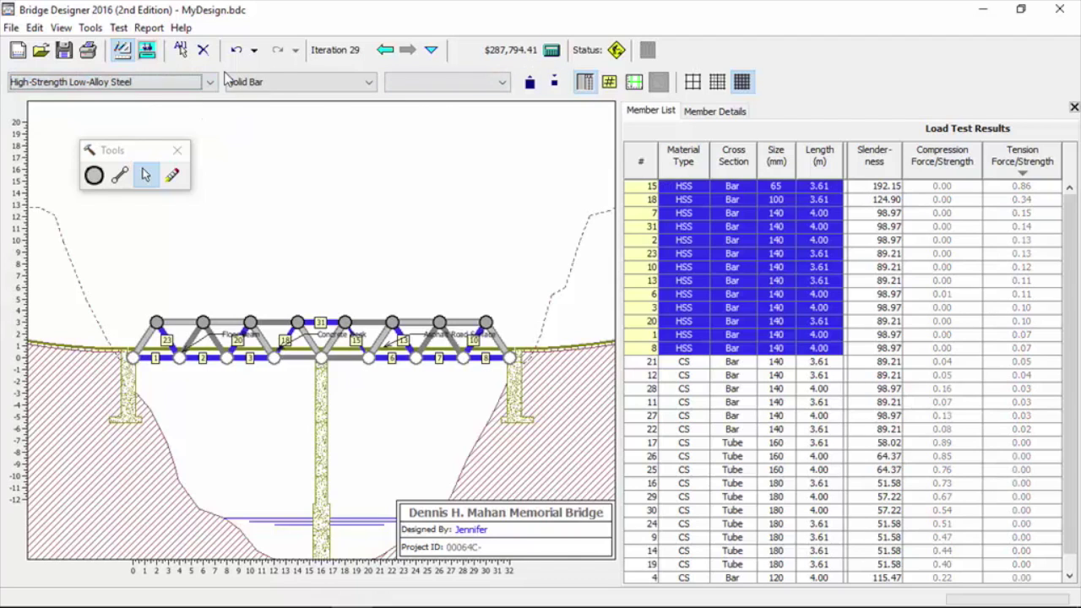
click(150, 51)
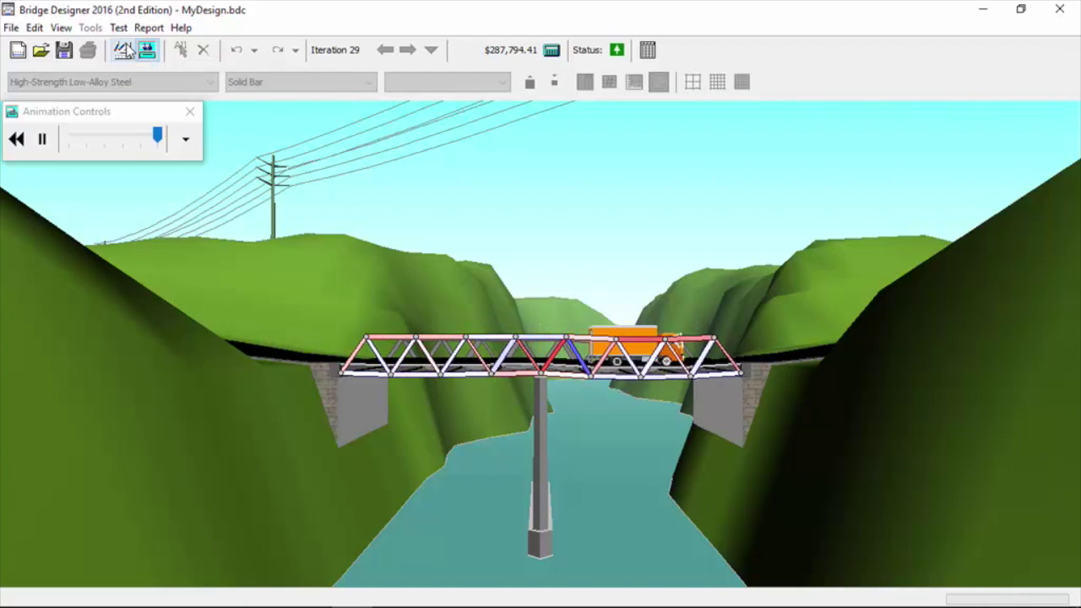
- Return to the drawing board to review the lower tension ratios and select member 15
click(125, 49)
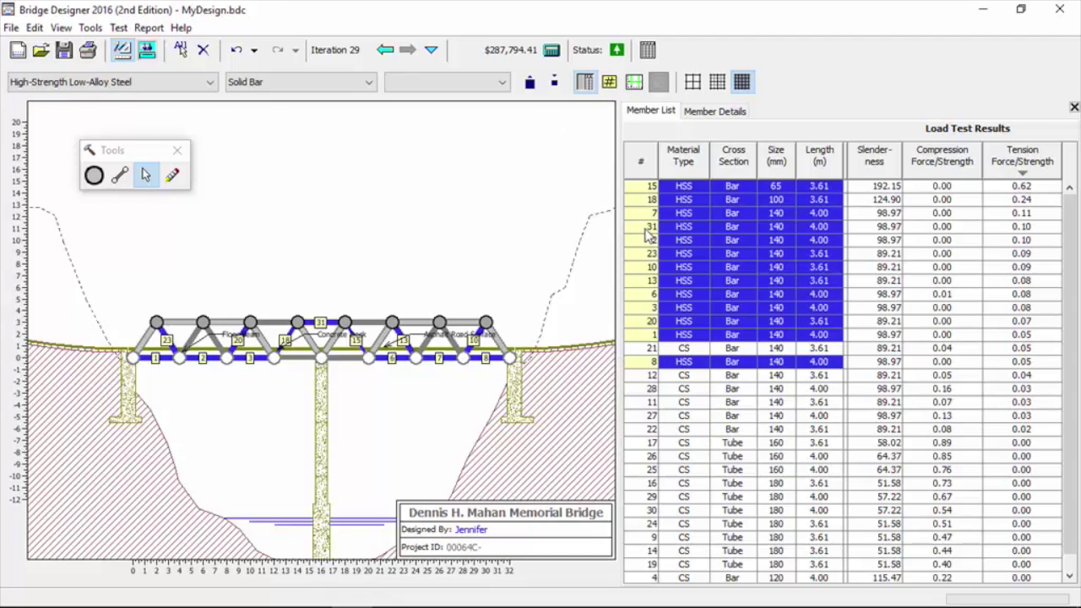
click(655, 187)
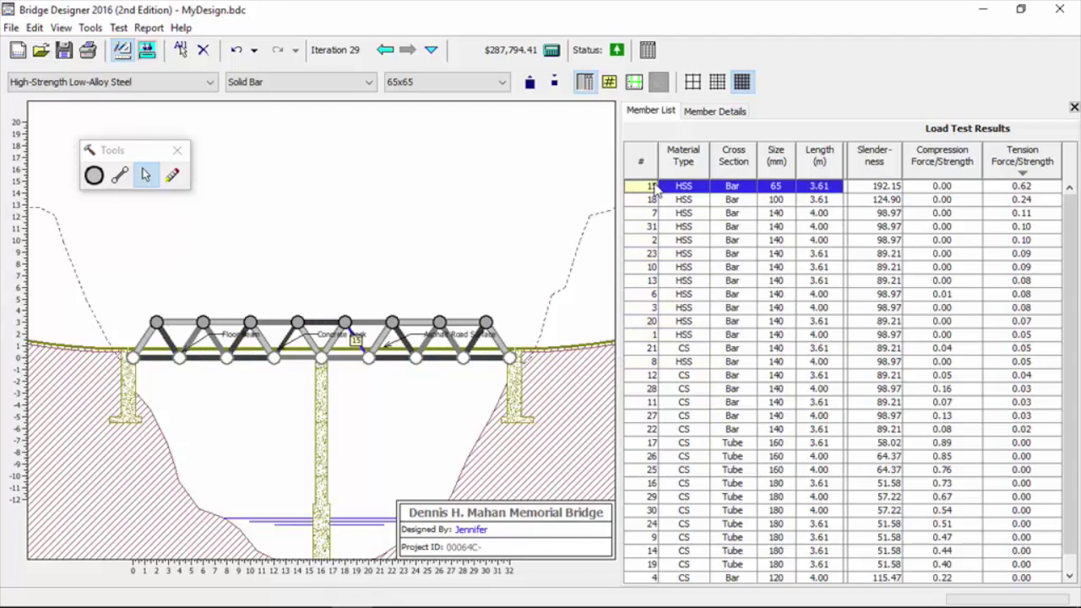
- Shrink member 15 two sizes, from a 65 mm to a 55 mm high-strength steel bar
click(554, 82)
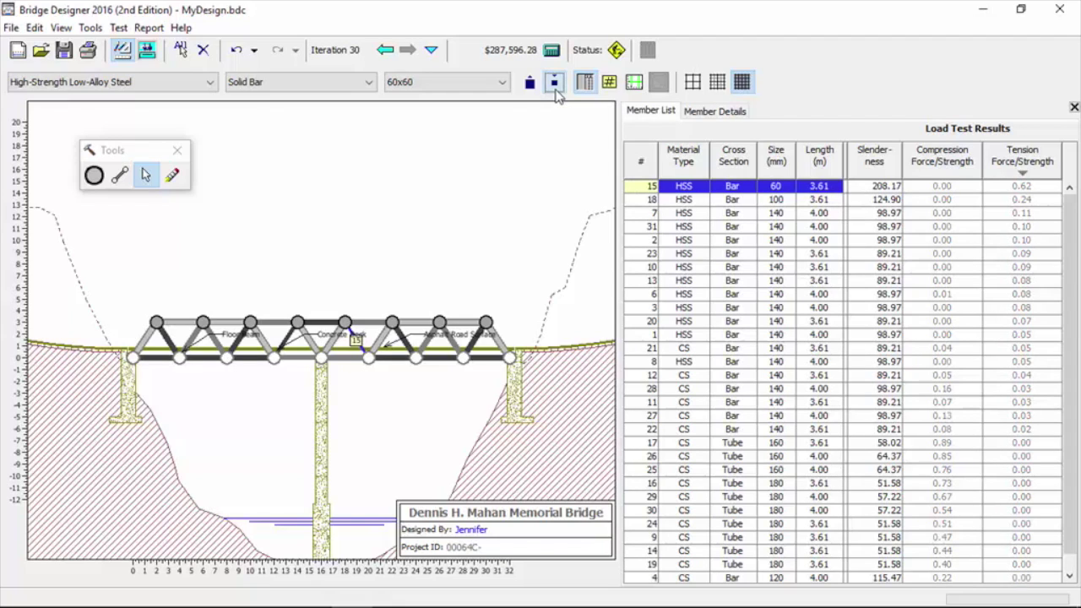
click(555, 85)
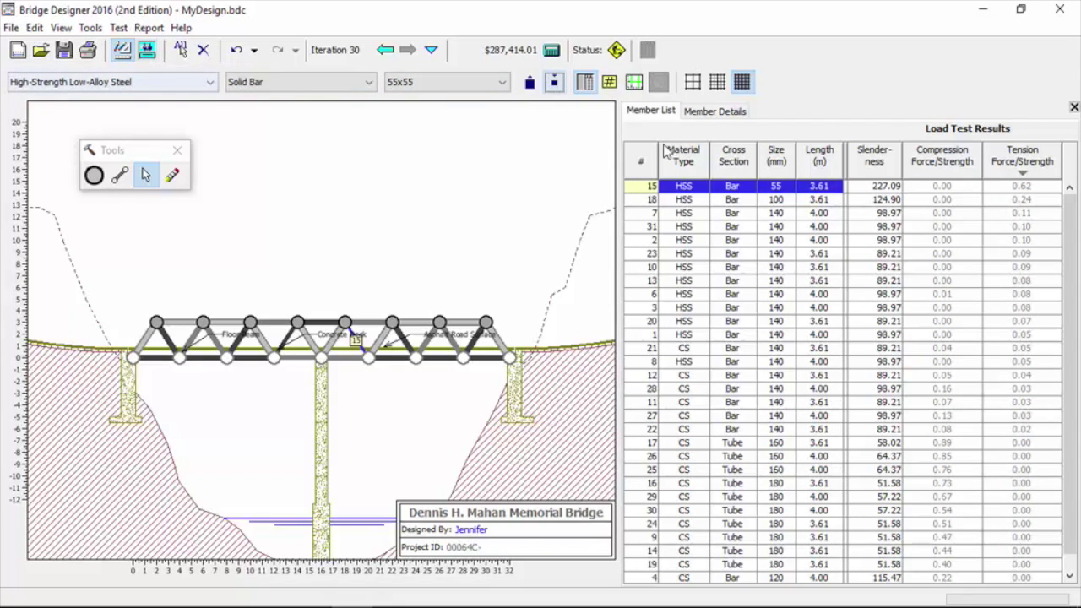
- Load test with member 15 at 55 mm, then cut it to 45 mm and retest, which fails
click(147, 52)
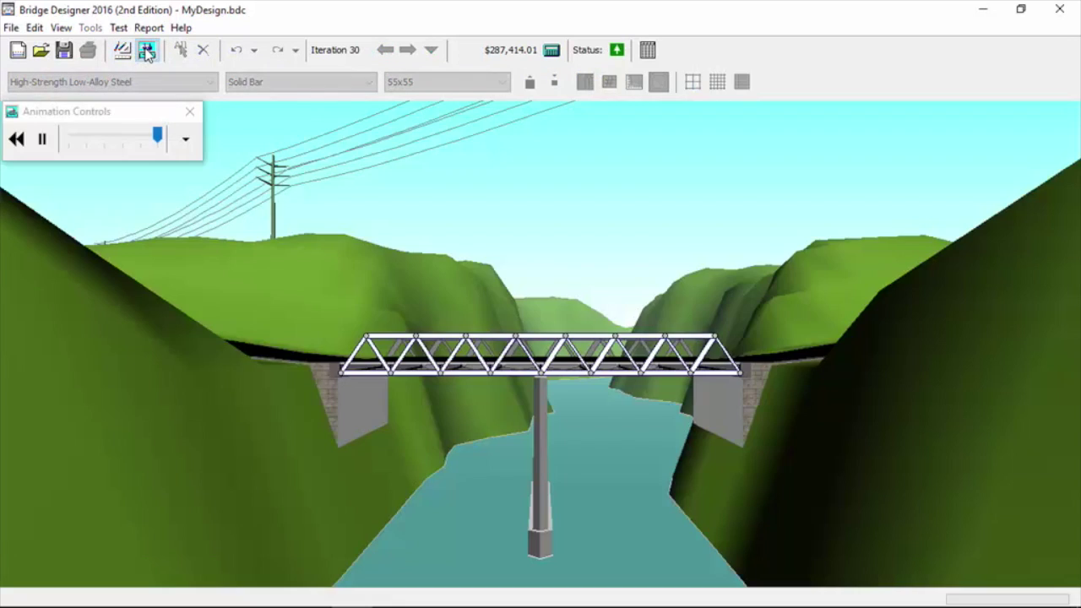
click(123, 52)
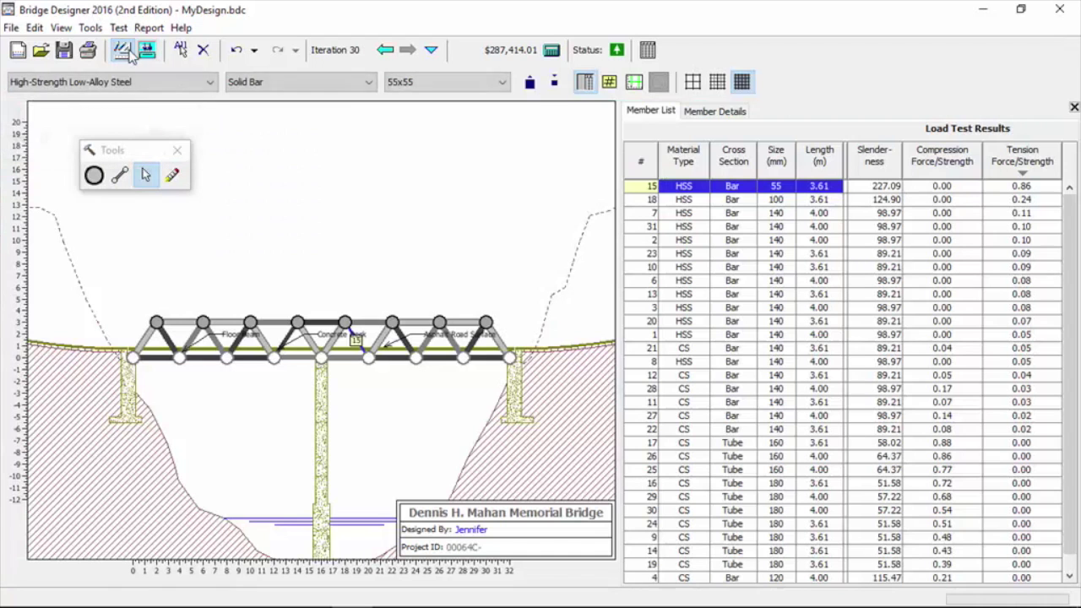
click(554, 82)
click(554, 84)
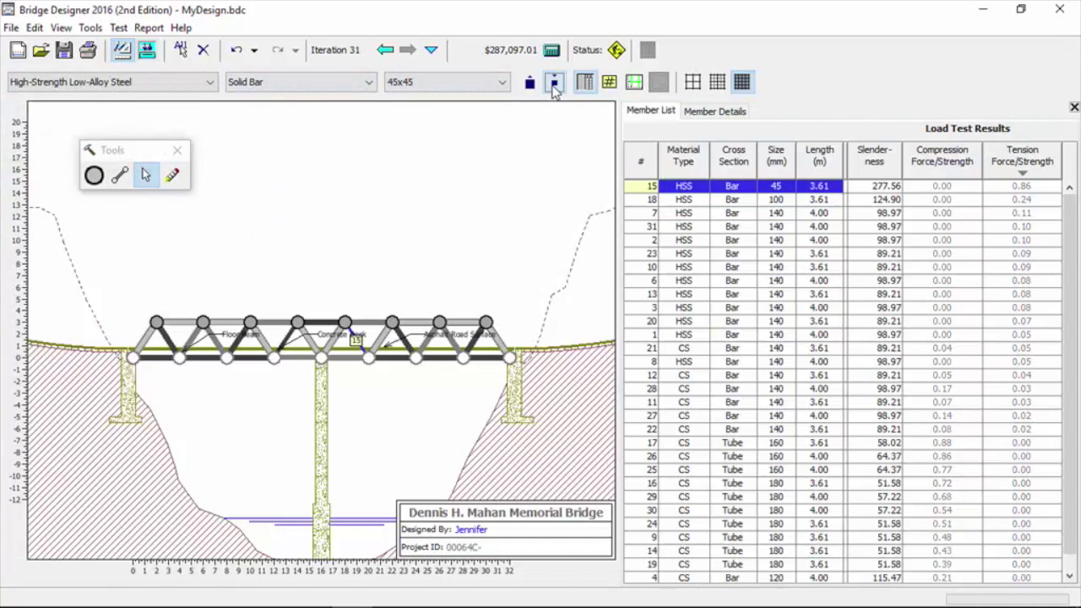
click(147, 52)
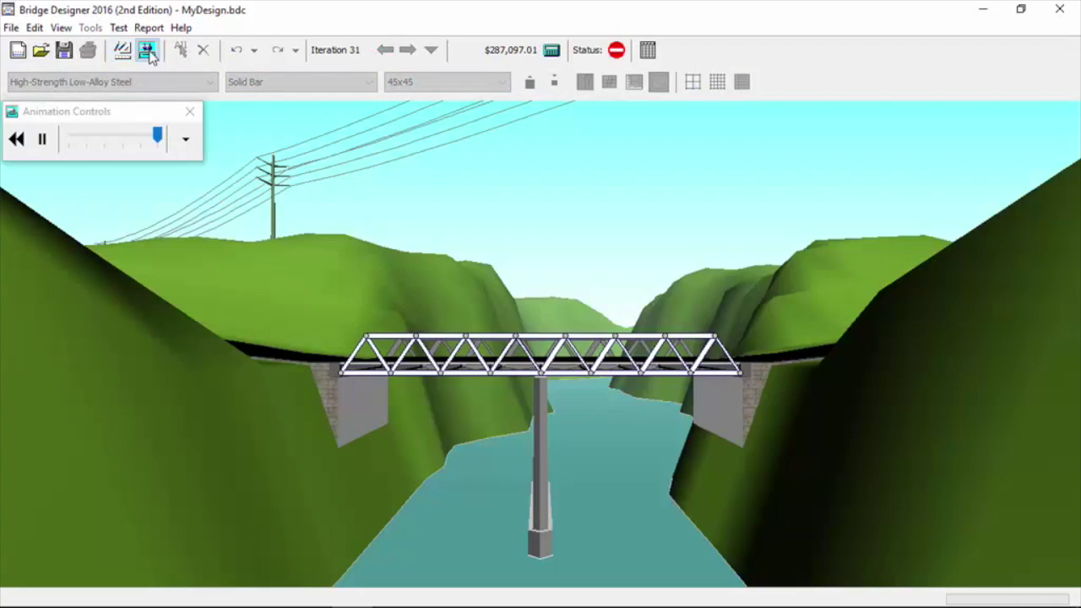
click(128, 52)
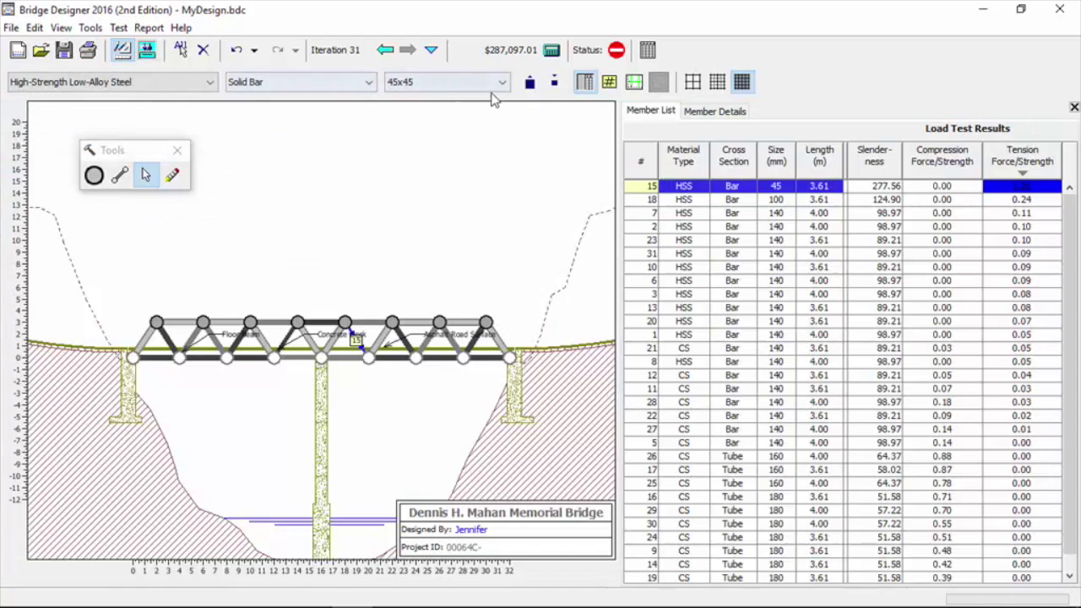
- Enlarge member 15 to 50 mm, then 55 mm, load testing each until the bridge passes
click(531, 84)
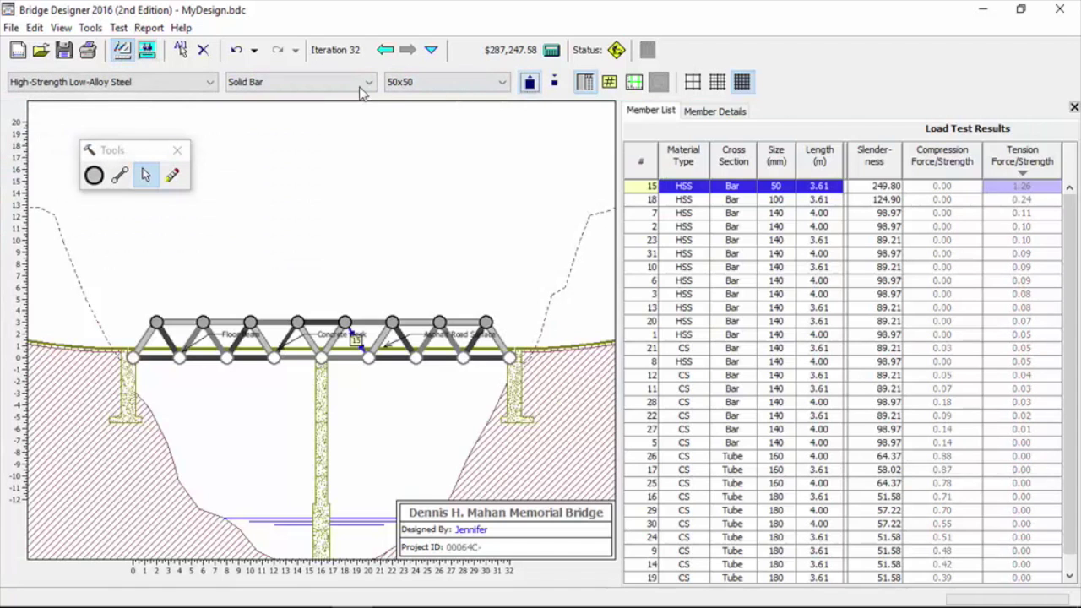
click(147, 52)
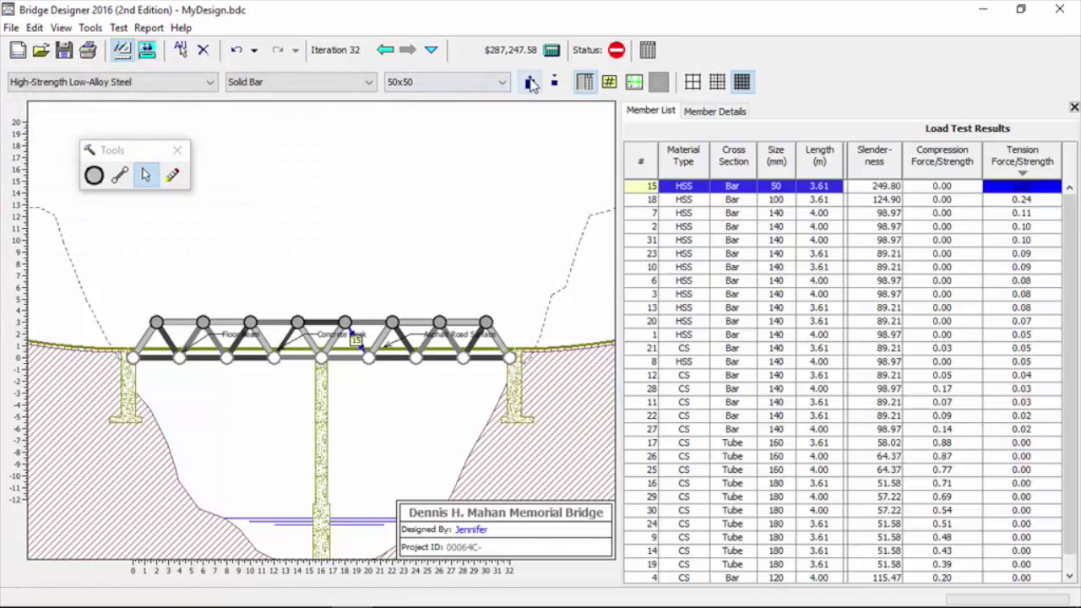
click(532, 84)
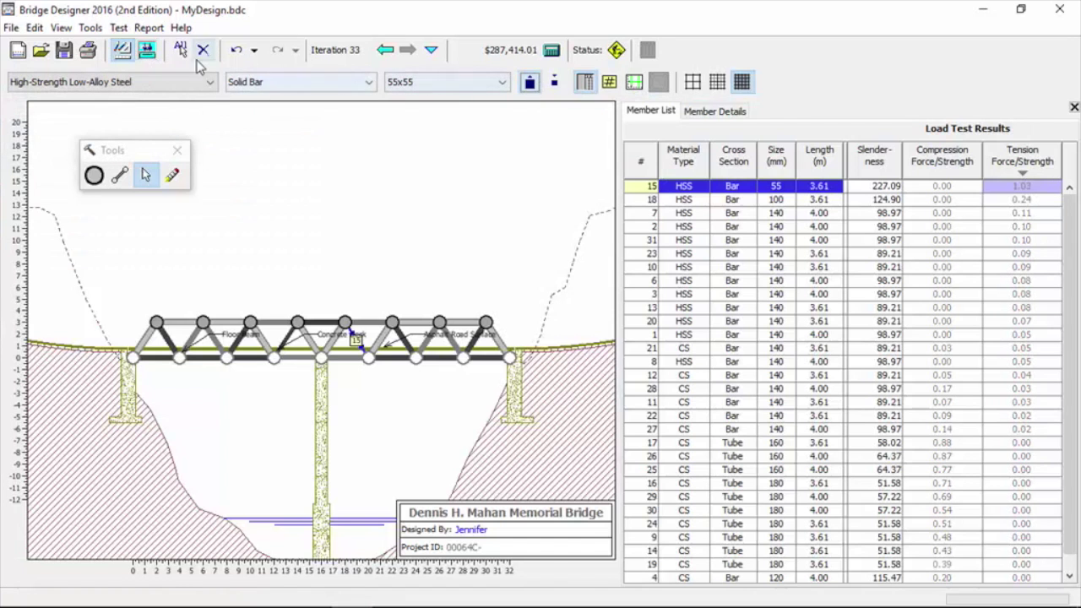
click(147, 52)
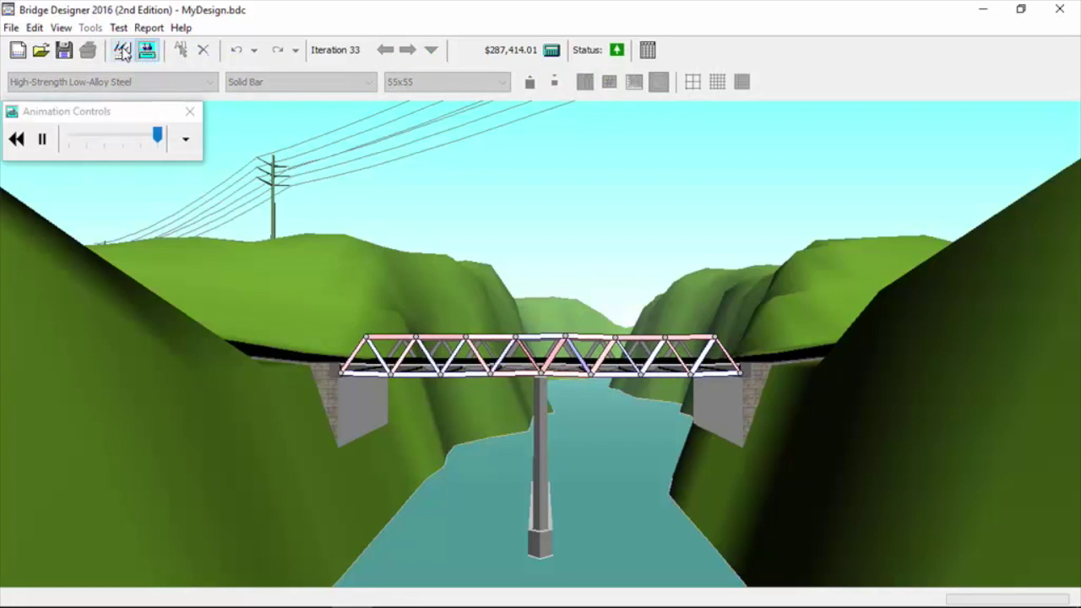
click(122, 50)
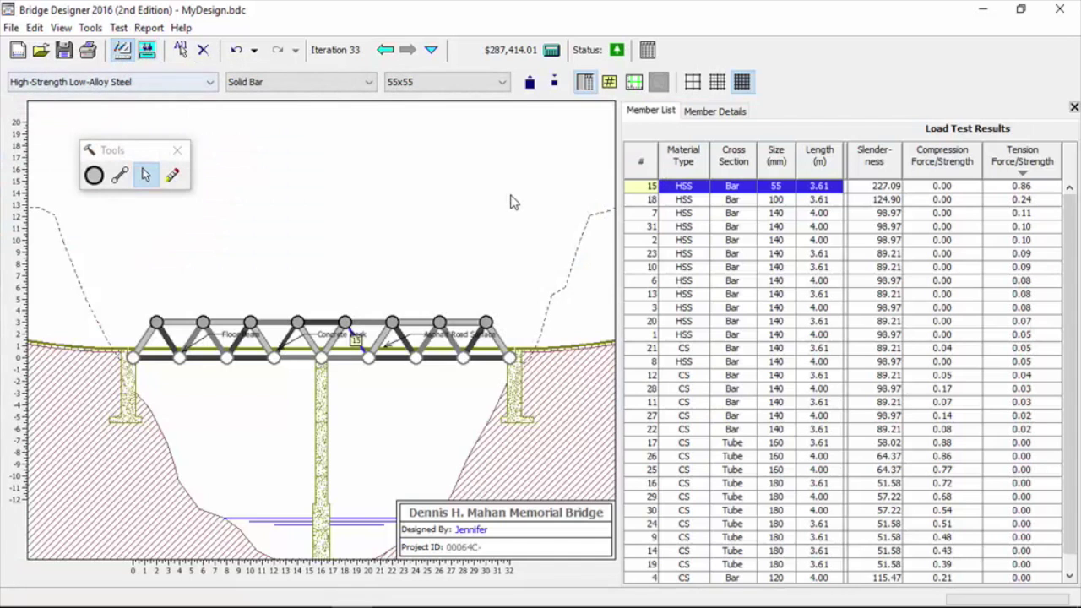